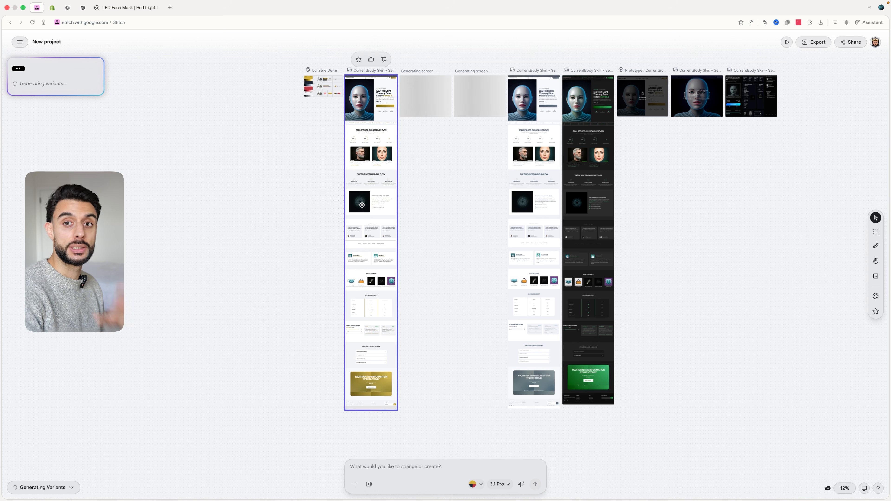
pyautogui.hscroll(5, 295, 213)
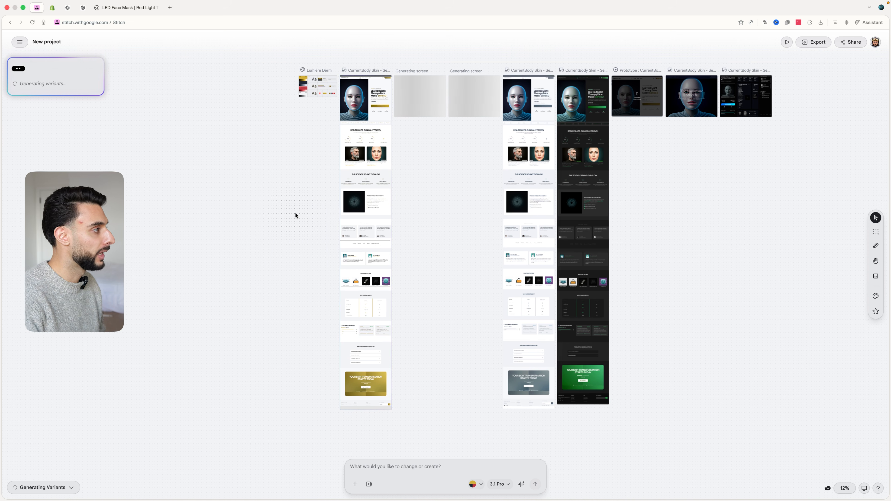
pyautogui.hscroll(-1, 296, 213)
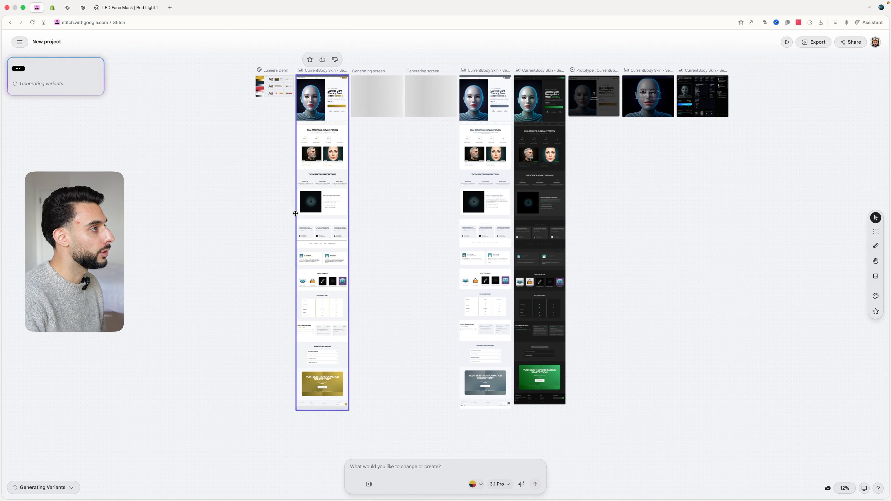
pyautogui.hscroll(1, 295, 212)
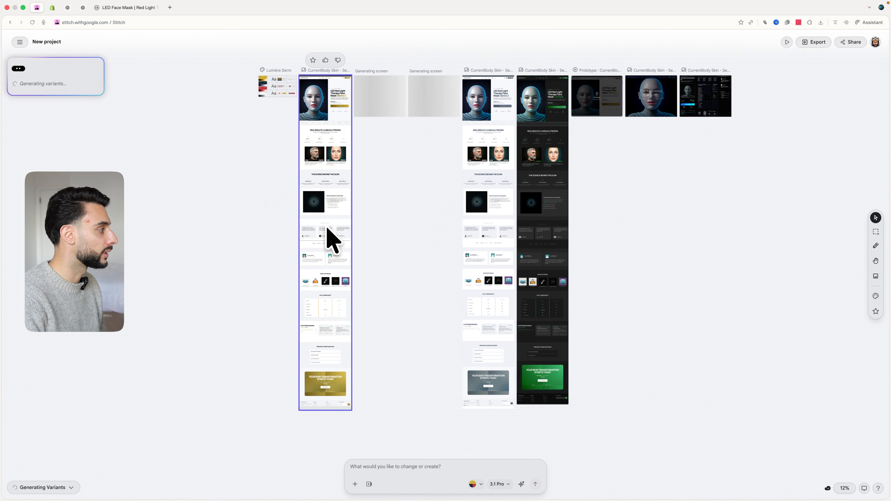
pyautogui.scroll(2, 272, 229)
# Step: Switch to the CurrentBody LED face mask product page and examine its offer, clinical evidence, before-and-after and box contents sections
pyautogui.click(118, 7)
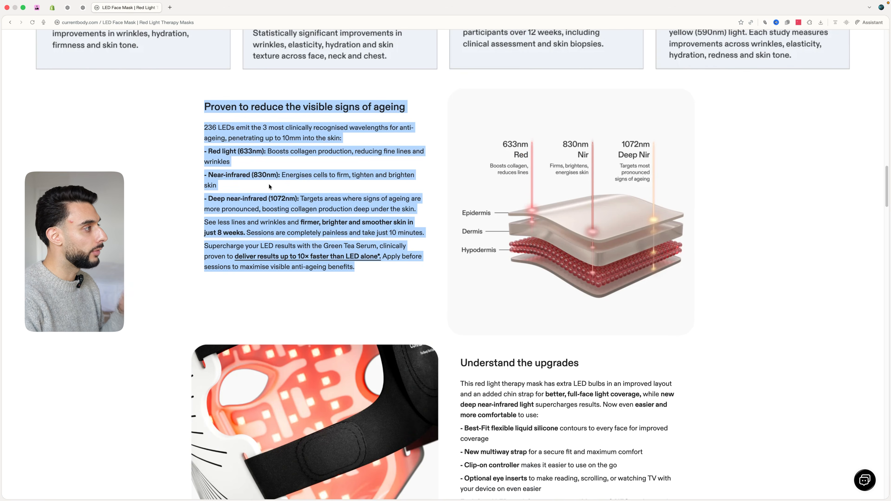
pyautogui.scroll(15, 273, 188)
pyautogui.scroll(-1, 272, 187)
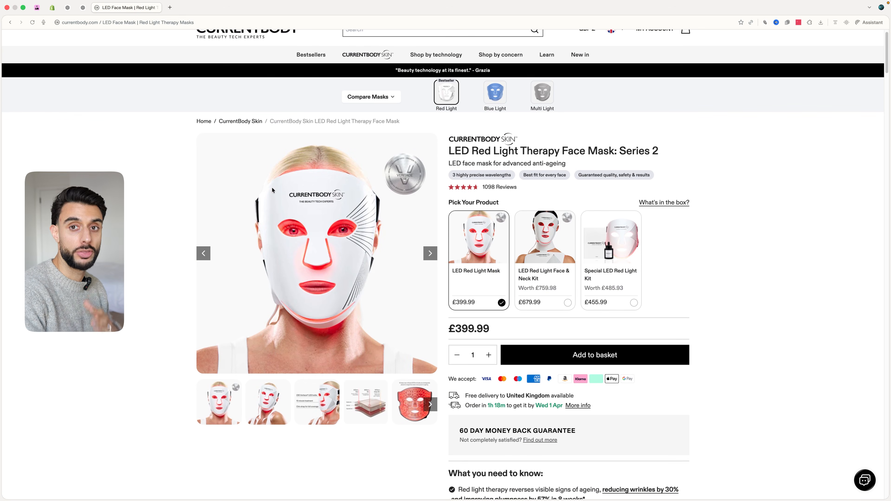
pyautogui.scroll(-8, 277, 196)
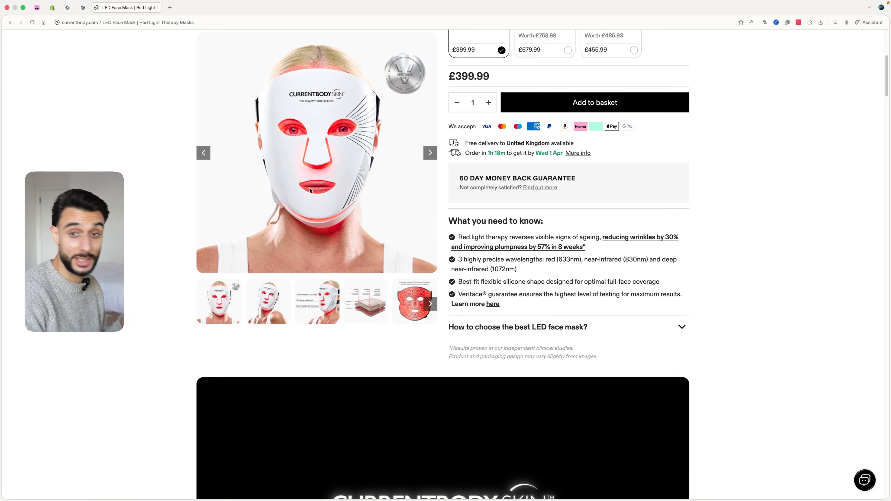
pyautogui.scroll(-20, 292, 215)
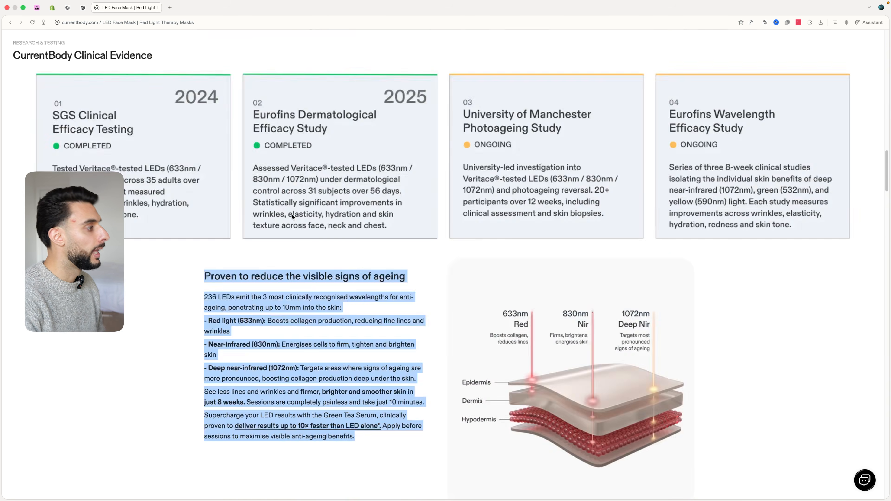
pyautogui.scroll(20, 292, 216)
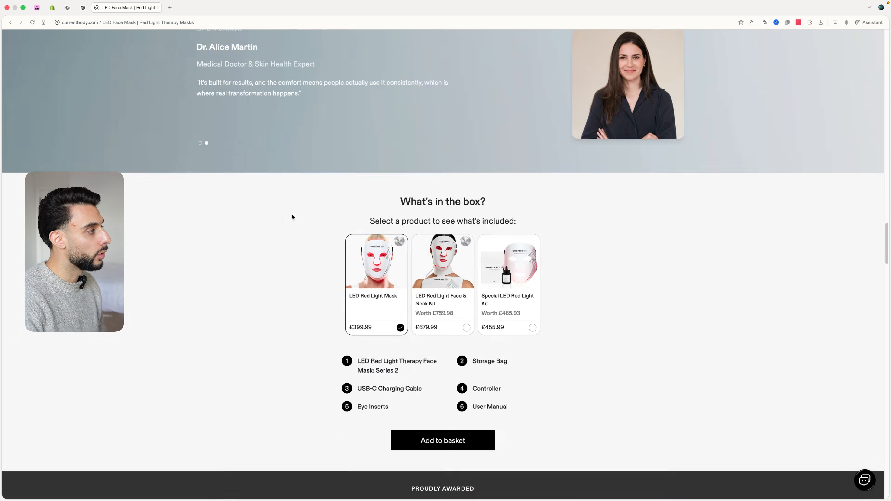
pyautogui.scroll(15, 292, 216)
pyautogui.scroll(-20, 293, 216)
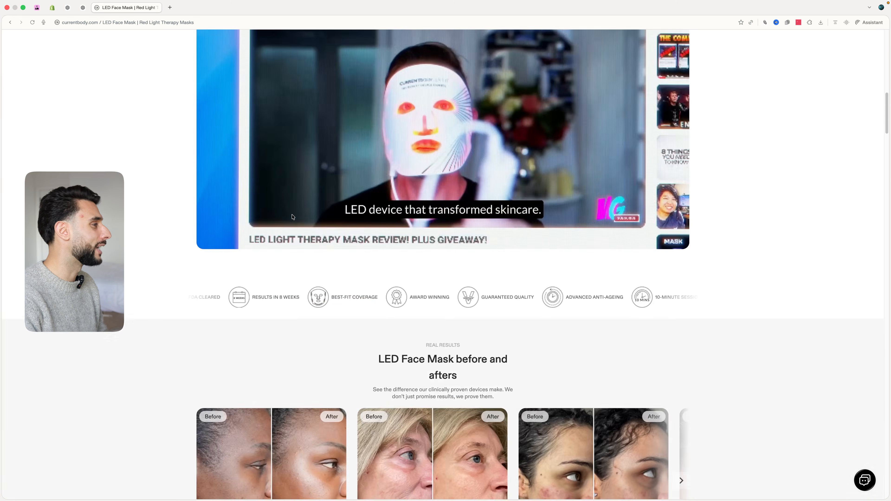
pyautogui.scroll(-20, 292, 216)
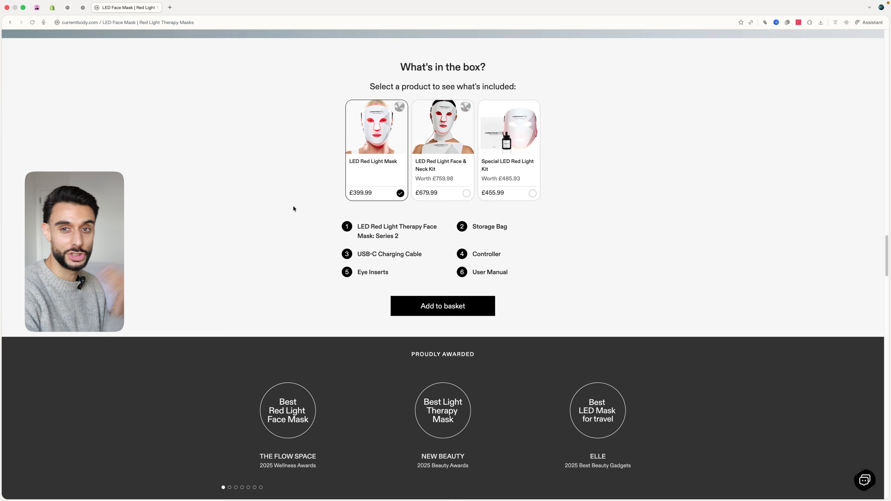
pyautogui.scroll(20, 293, 208)
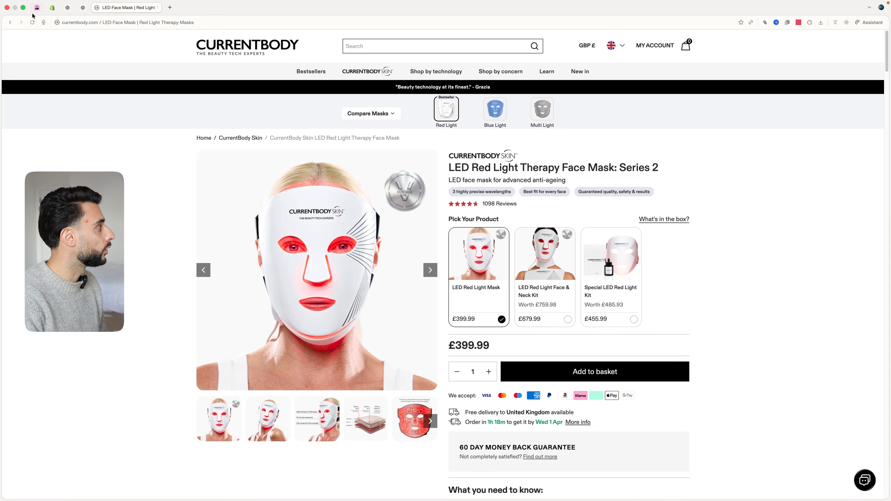
# Step: Return to the Stitch project and open the prototype of the CurrentBody Skin landing page
pyautogui.click(36, 7)
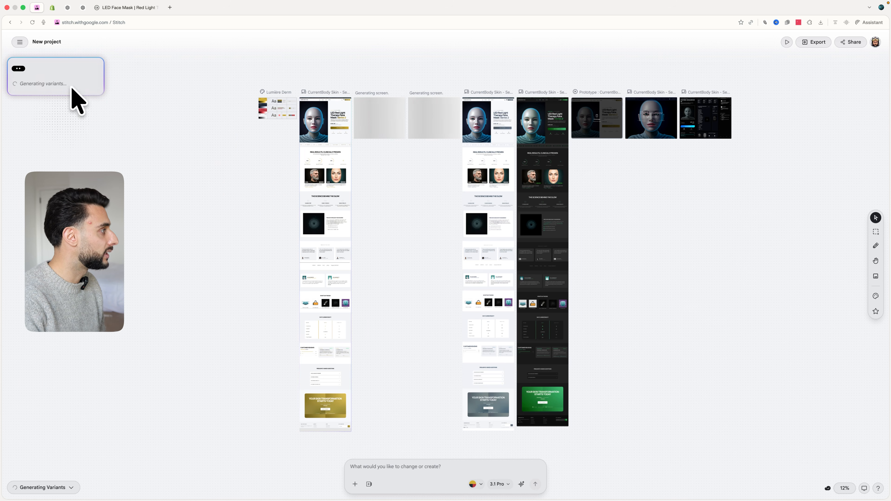
pyautogui.click(309, 150)
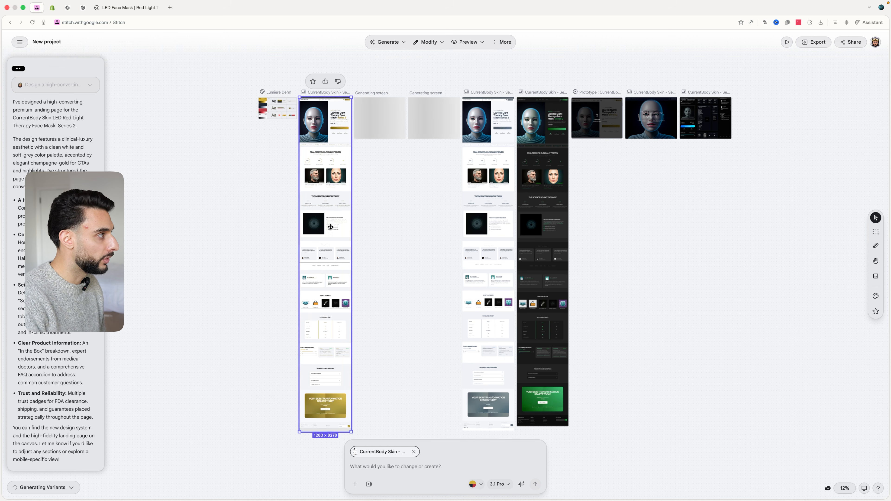
pyautogui.click(576, 124)
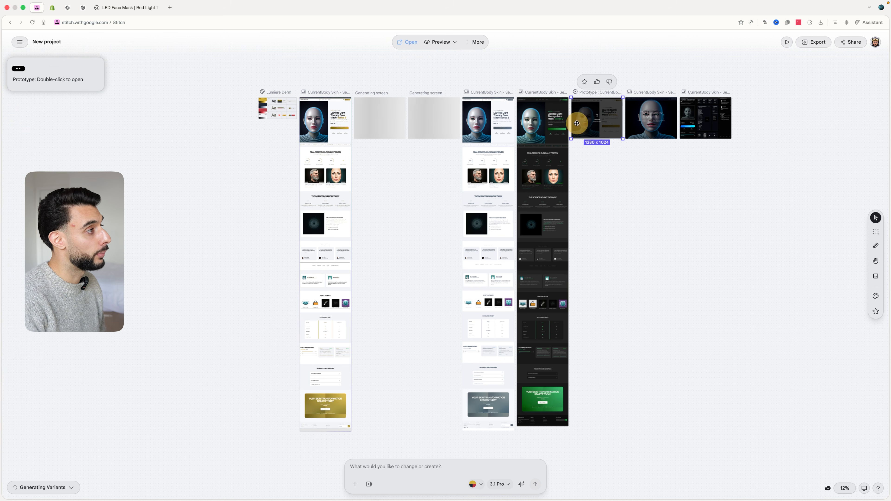
pyautogui.click(616, 180)
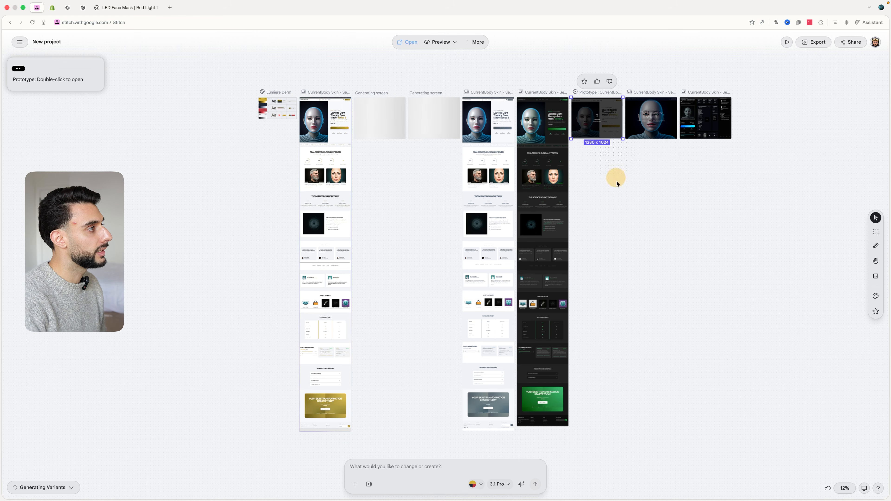
pyautogui.click(602, 123)
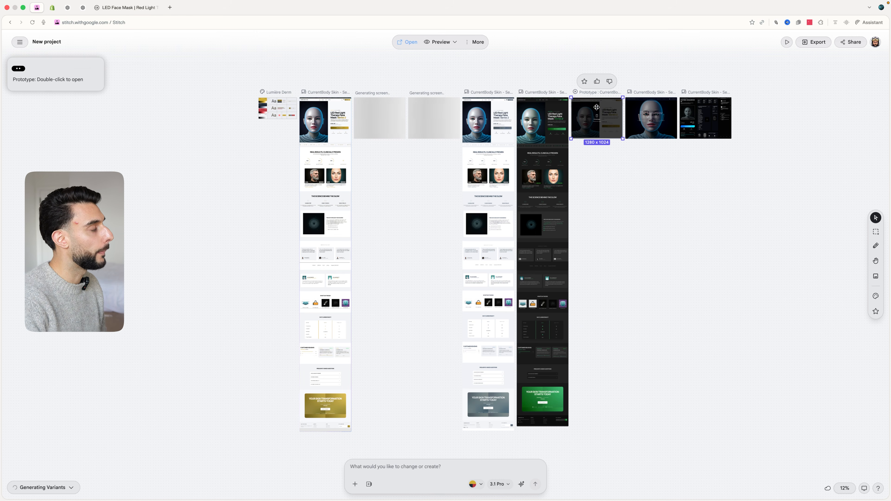
pyautogui.click(407, 42)
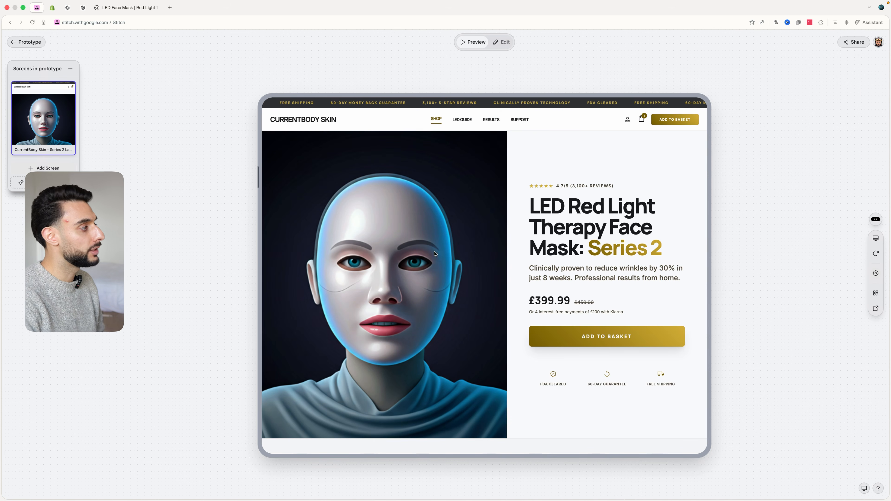
# Step: Examine the hero, clinical results and expert testimonial sections in the landing page preview
pyautogui.scroll(-10, 444, 279)
pyautogui.scroll(-15, 445, 280)
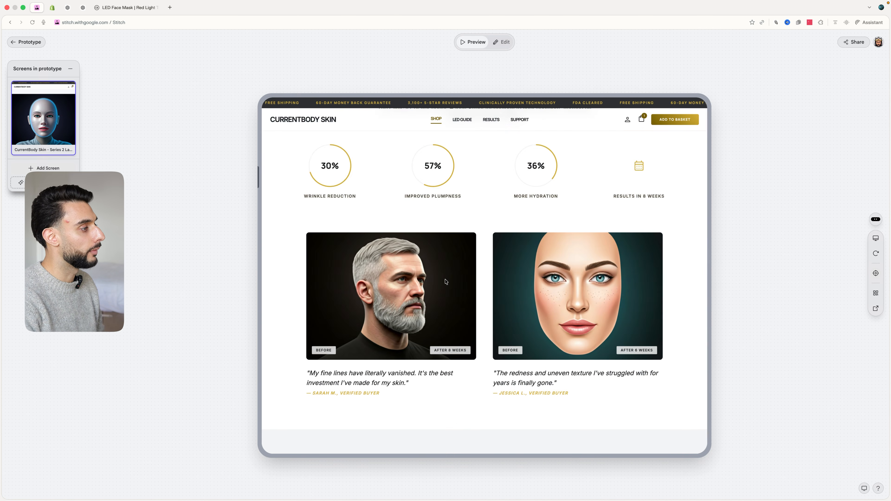
pyautogui.scroll(-20, 445, 281)
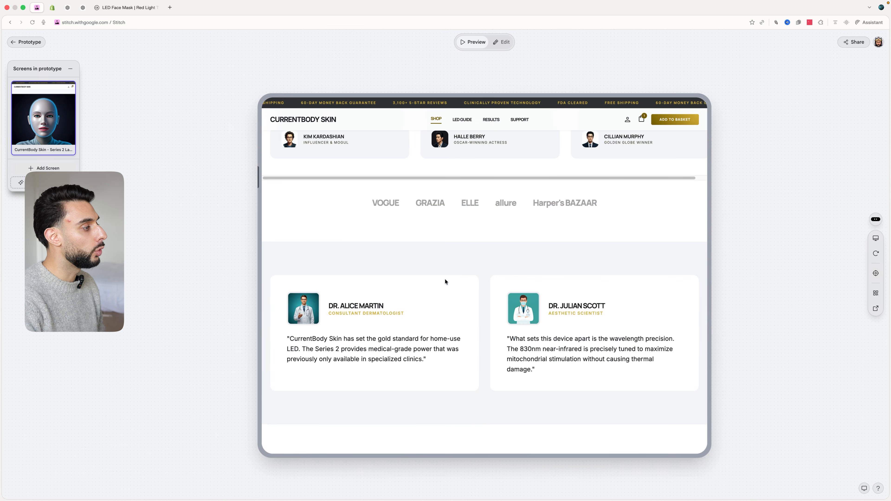
pyautogui.scroll(20, 445, 277)
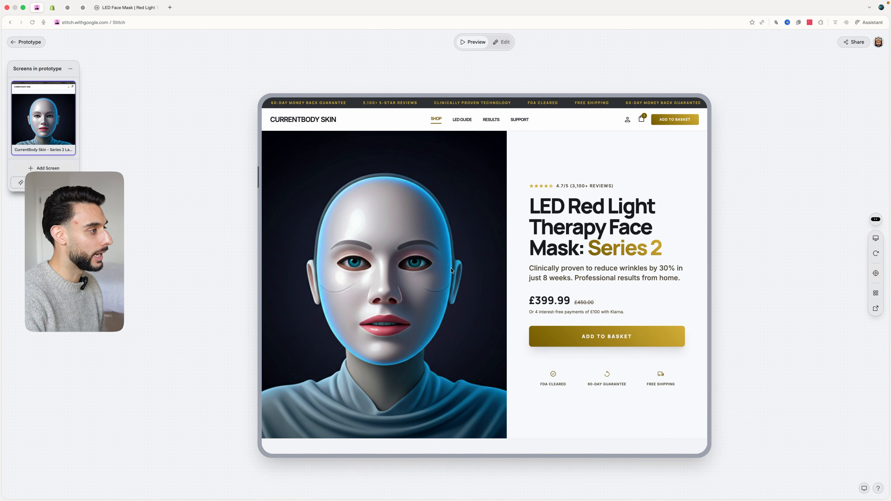
pyautogui.scroll(-10, 552, 320)
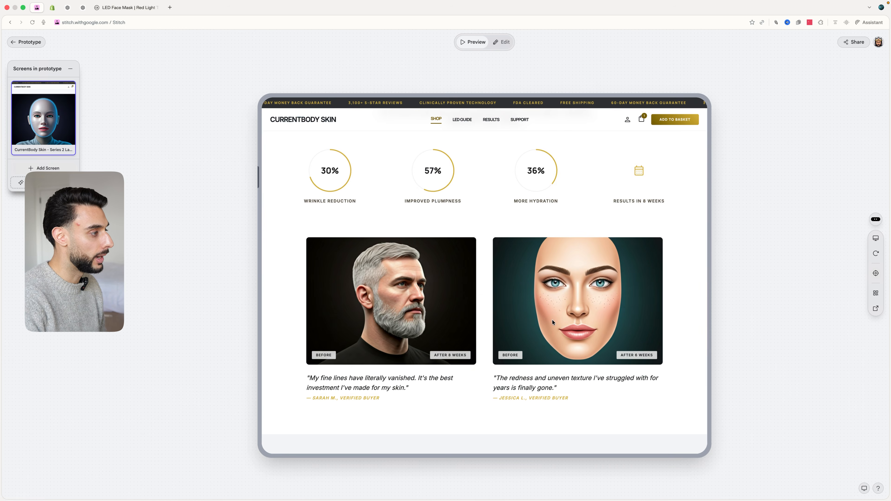
pyautogui.scroll(3, 491, 298)
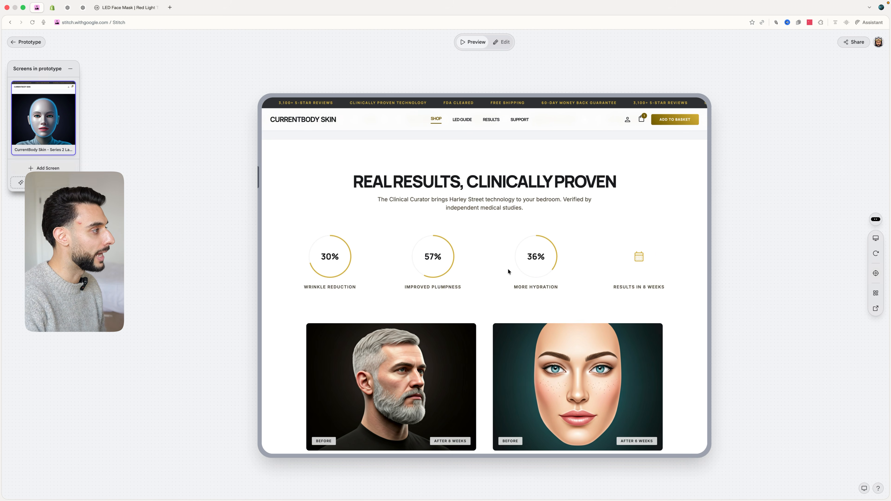
# Step: Examine the preview's celebrity testimonials, comparison table, customer reviews, FAQ and closing call to action
pyautogui.scroll(-15, 639, 238)
pyautogui.scroll(5, 556, 255)
pyautogui.scroll(-2, 466, 287)
pyautogui.hscroll(1, 534, 230)
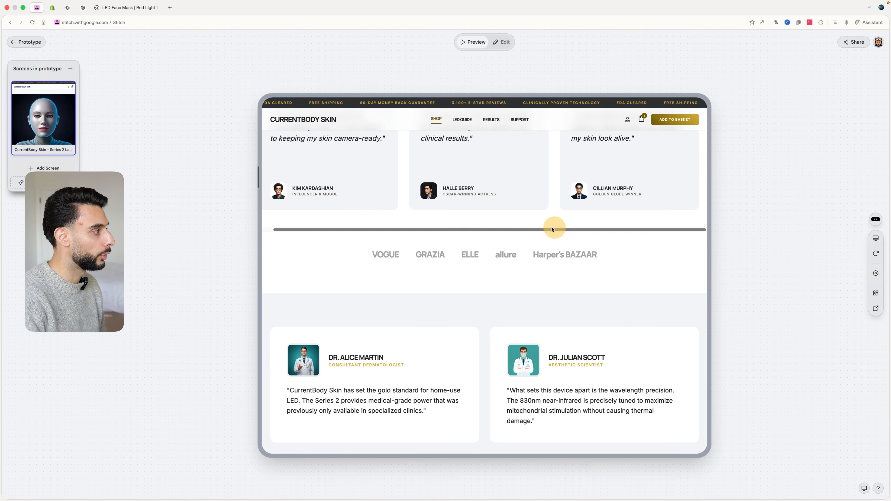
pyautogui.scroll(-15, 551, 228)
pyautogui.scroll(5, 526, 250)
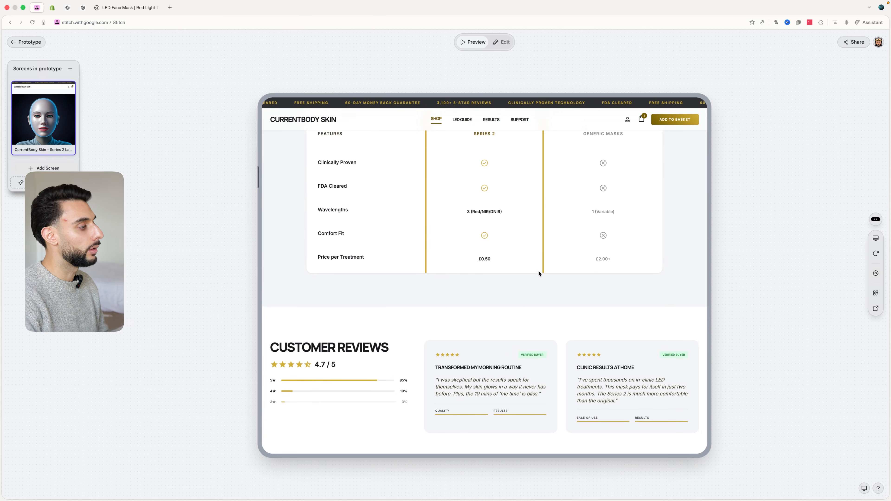
pyautogui.scroll(-6, 538, 270)
pyautogui.scroll(2, 325, 193)
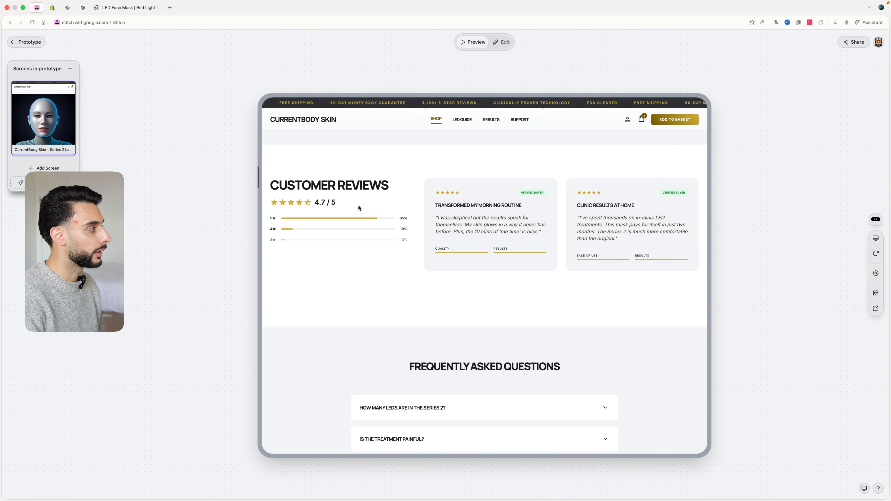
pyautogui.scroll(-8, 561, 189)
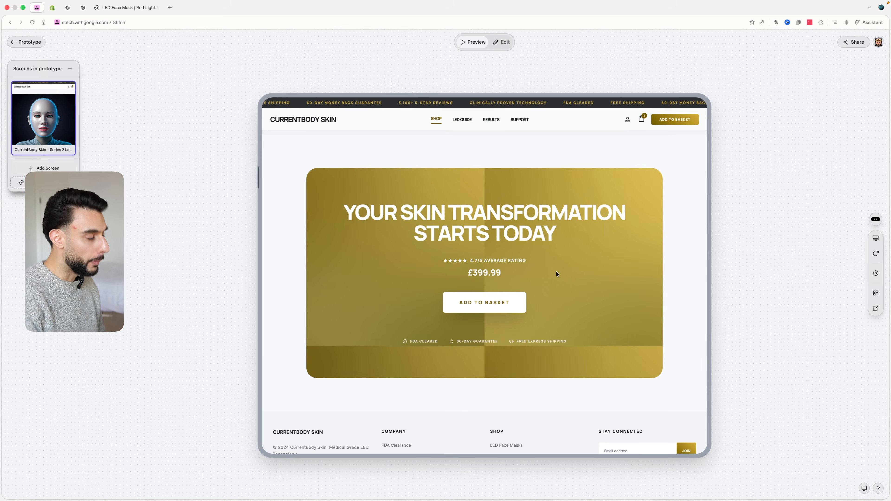
# Step: Re-examine the preview's science, wavelength engineering and Trusted by the Best sections, and return the prototype to preview mode at the hero
pyautogui.scroll(20, 556, 273)
pyautogui.scroll(-12, 542, 251)
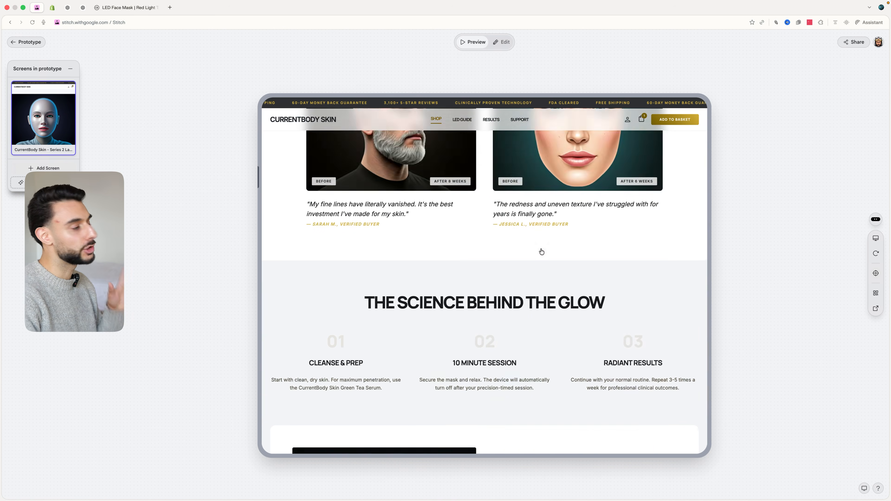
pyautogui.scroll(-2, 541, 251)
pyautogui.scroll(-15, 541, 251)
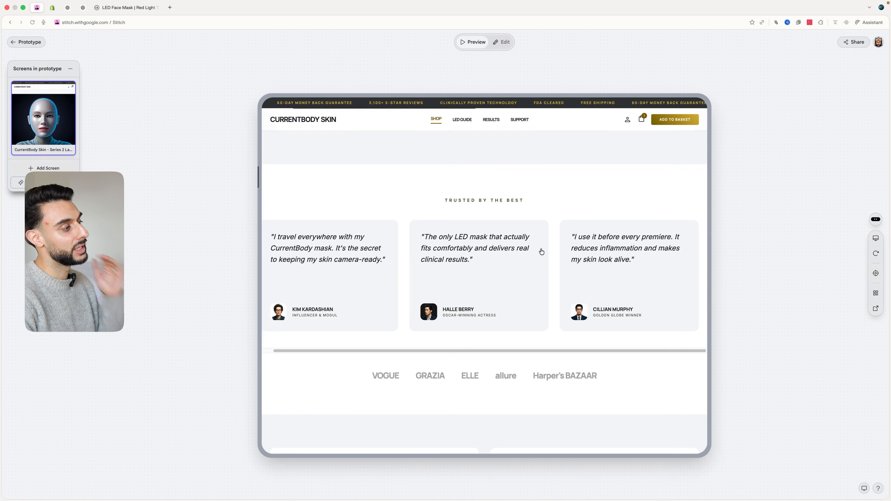
pyautogui.scroll(5, 542, 252)
pyautogui.scroll(5, 541, 251)
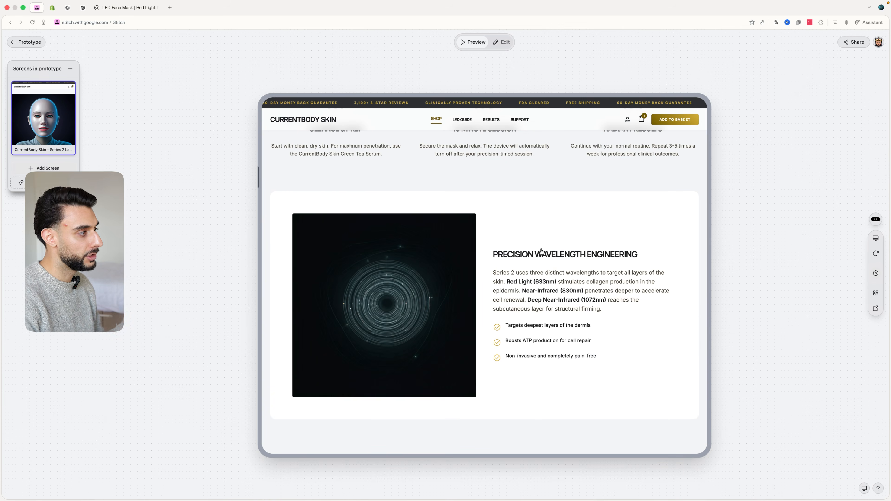
pyautogui.scroll(6, 541, 251)
pyautogui.scroll(-2, 542, 251)
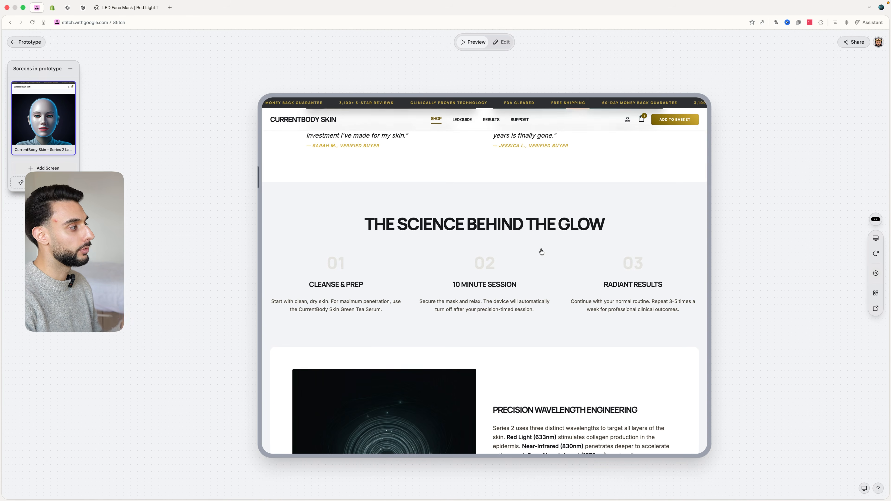
pyautogui.scroll(-6, 541, 251)
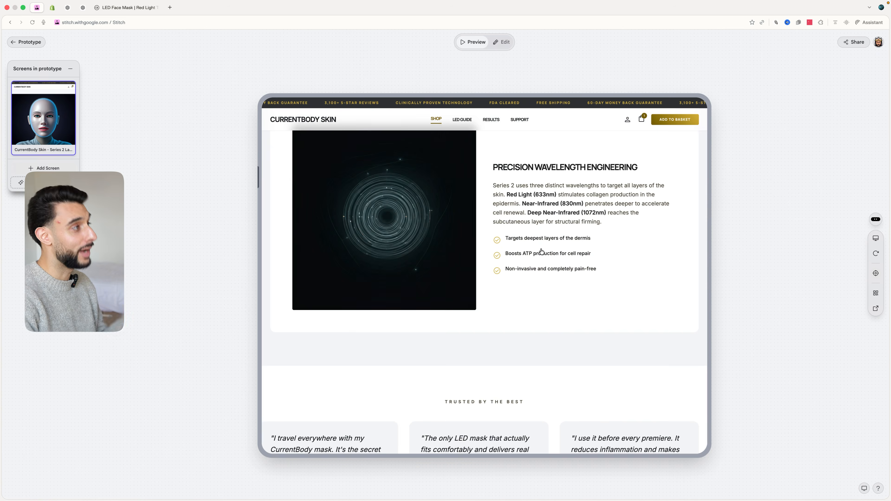
pyautogui.scroll(15, 547, 249)
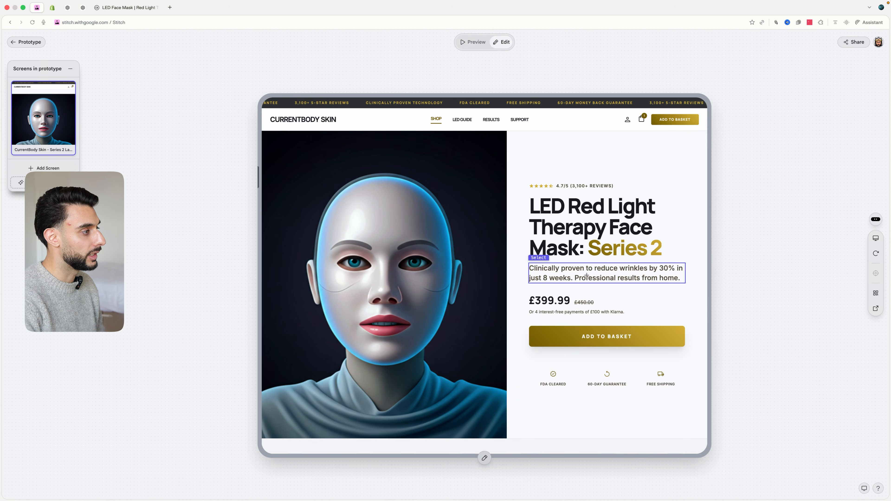
pyautogui.click(482, 43)
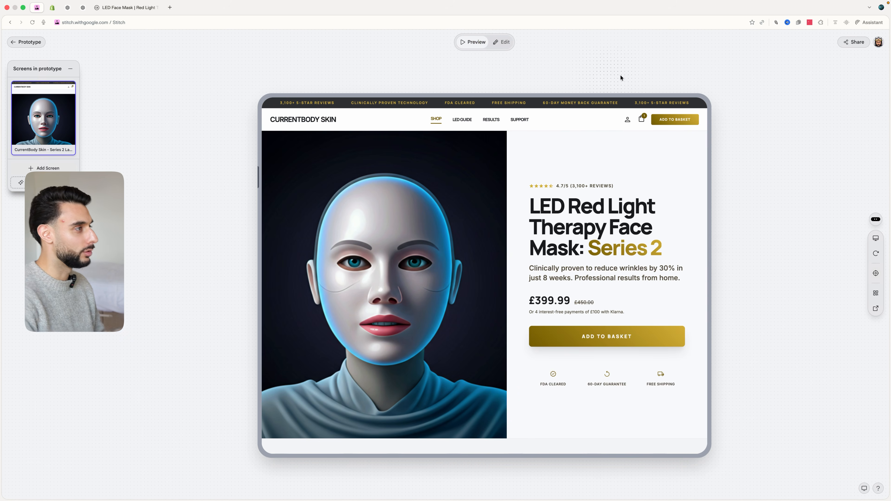
# Step: Go back to the project canvas and compare the tops of the light and dark landing page variants
pyautogui.moveTo(522, 175); pyautogui.dragTo(610, 206)
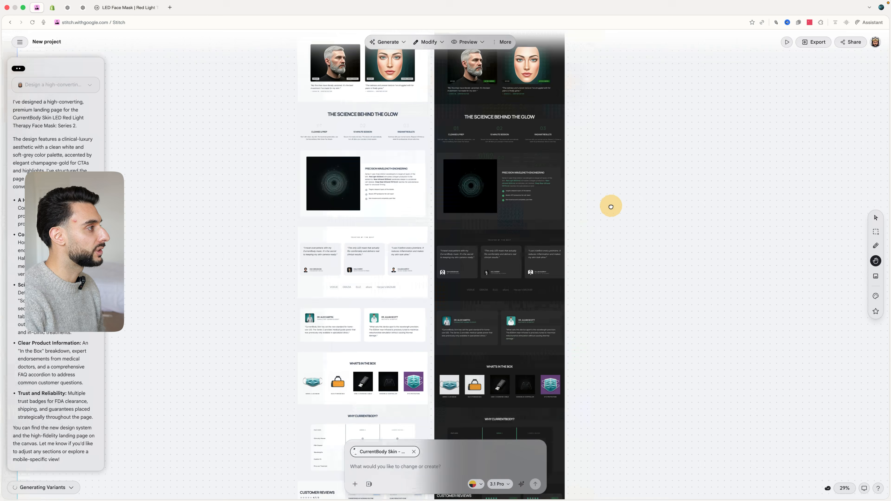
pyautogui.moveTo(584, 130); pyautogui.dragTo(593, 191)
pyautogui.moveTo(636, 159); pyautogui.dragTo(645, 235)
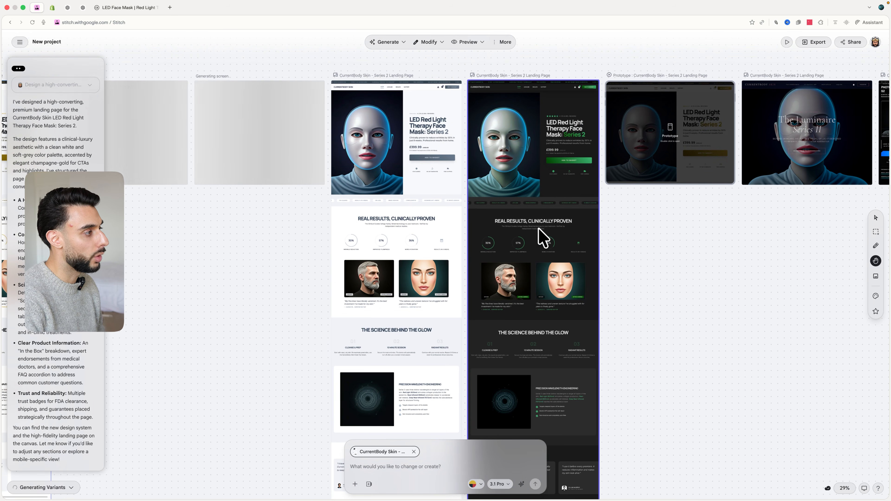
# Step: Examine the Lumière Derm design system and the adjoining gold landing page, and return to the light and dark variants
pyautogui.moveTo(710, 269); pyautogui.dragTo(782, 263)
pyautogui.moveTo(424, 197); pyautogui.dragTo(710, 161)
pyautogui.moveTo(485, 232); pyautogui.dragTo(341, 137)
pyautogui.moveTo(579, 265); pyautogui.dragTo(628, 282)
pyautogui.moveTo(150, 162); pyautogui.dragTo(225, 189)
pyautogui.scroll(1, 317, 235)
pyautogui.scroll(5, 318, 235)
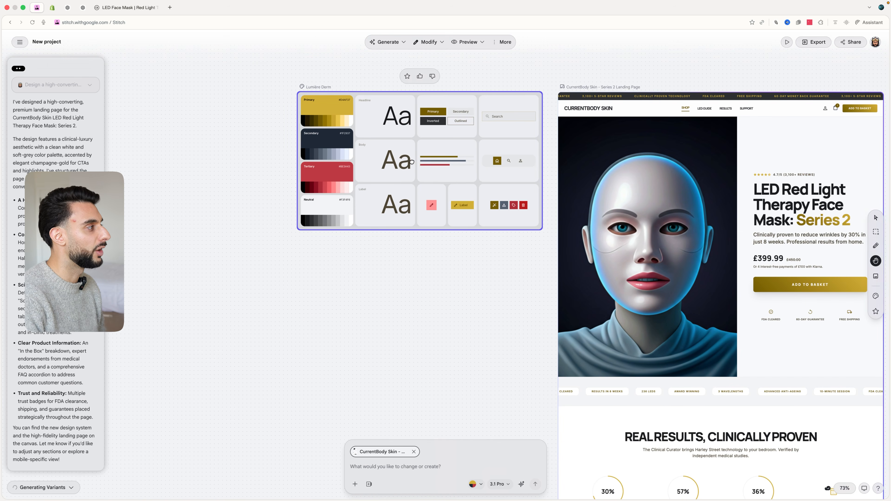
pyautogui.scroll(-5, 383, 302)
pyautogui.moveTo(473, 402); pyautogui.dragTo(402, 304)
pyautogui.moveTo(682, 386); pyautogui.dragTo(429, 333)
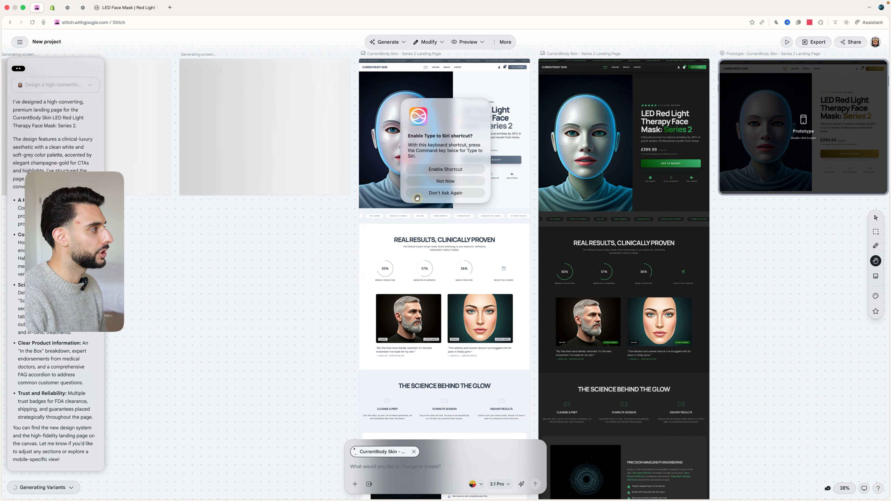
# Step: Dismiss the Type to Siri prompt permanently and compare the light and dark variants down to their testimonial and expert sections
pyautogui.click(417, 196)
pyautogui.hscroll(5, 735, 261)
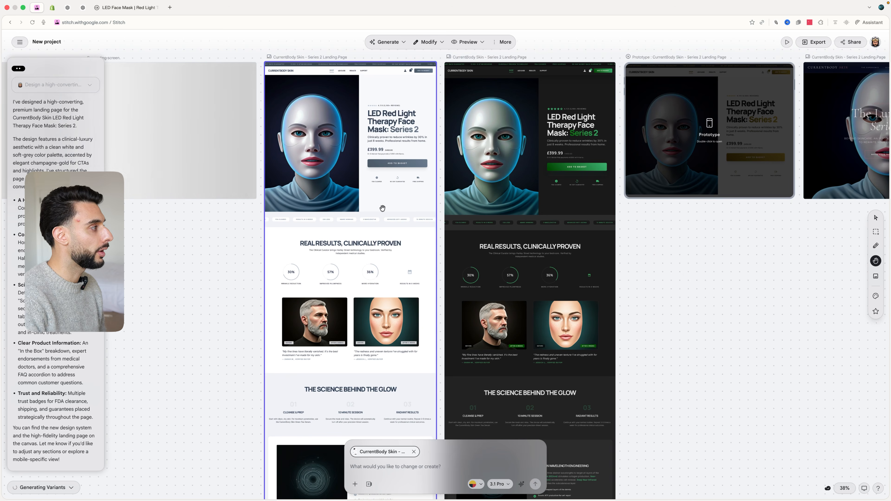
pyautogui.moveTo(725, 290)
pyautogui.mouseDown()
pyautogui.moveTo(721, 324)
pyautogui.moveTo(724, 293)
pyautogui.moveTo(711, 287)
pyautogui.mouseUp()
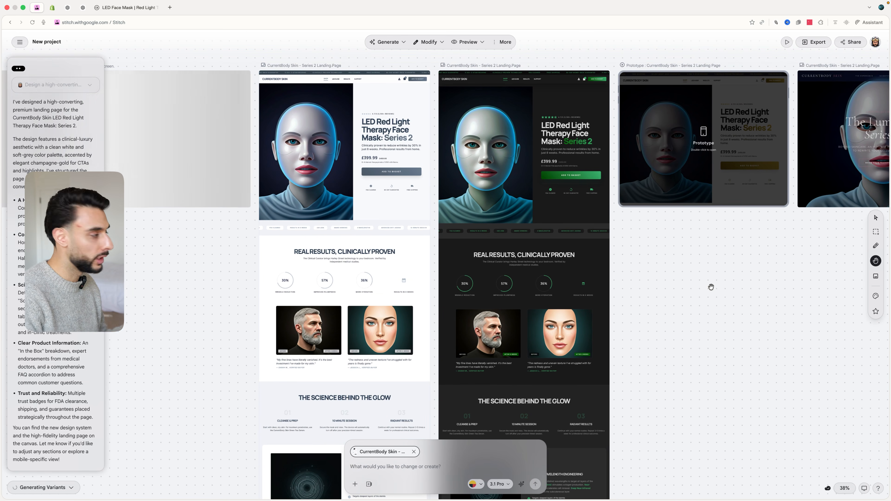
pyautogui.moveTo(708, 431); pyautogui.dragTo(733, 266)
pyautogui.moveTo(733, 365); pyautogui.dragTo(719, 243)
pyautogui.moveTo(715, 351); pyautogui.dragTo(705, 250)
pyautogui.moveTo(694, 416); pyautogui.dragTo(698, 330)
pyautogui.moveTo(694, 73); pyautogui.dragTo(686, 299)
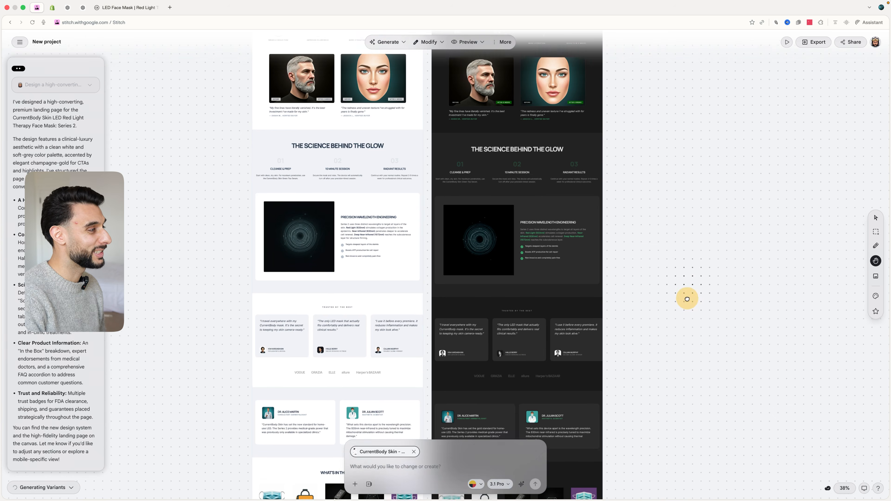
# Step: Locate the newly generated landing page variants on the canvas and examine their clinical results sections
pyautogui.scroll(-2, 687, 299)
pyautogui.scroll(-6, 684, 288)
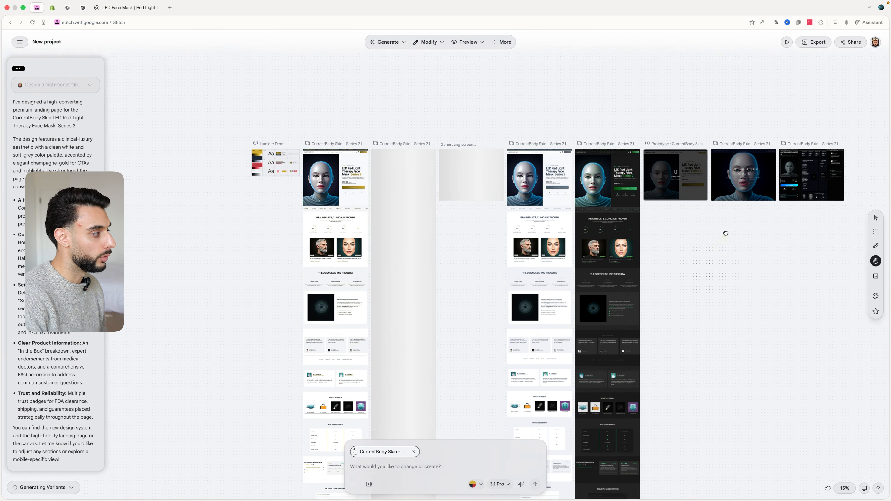
pyautogui.moveTo(726, 233); pyautogui.dragTo(741, 193)
pyautogui.moveTo(503, 303); pyautogui.dragTo(525, 336)
pyautogui.scroll(1, 513, 254)
pyautogui.scroll(10, 471, 231)
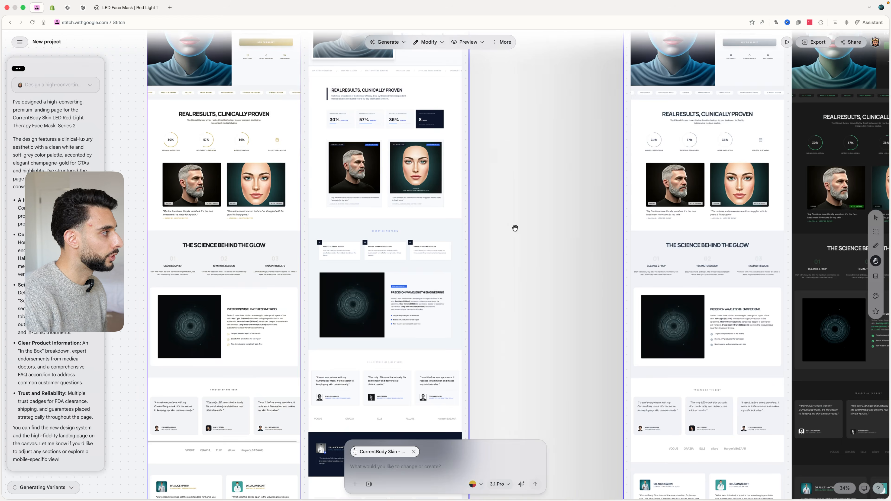
pyautogui.scroll(3, 291, 171)
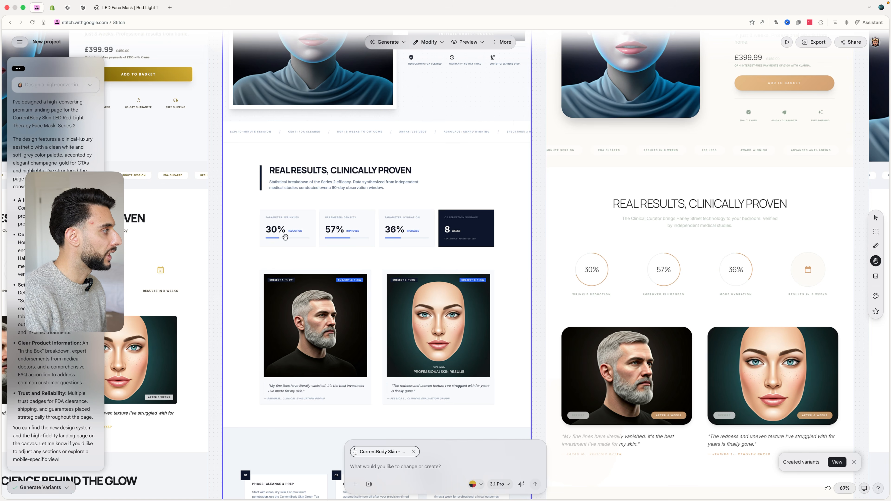
# Step: Compare the full-length layouts of all CurrentBody Skin landing page variants side by side on the canvas
pyautogui.scroll(-10, 675, 228)
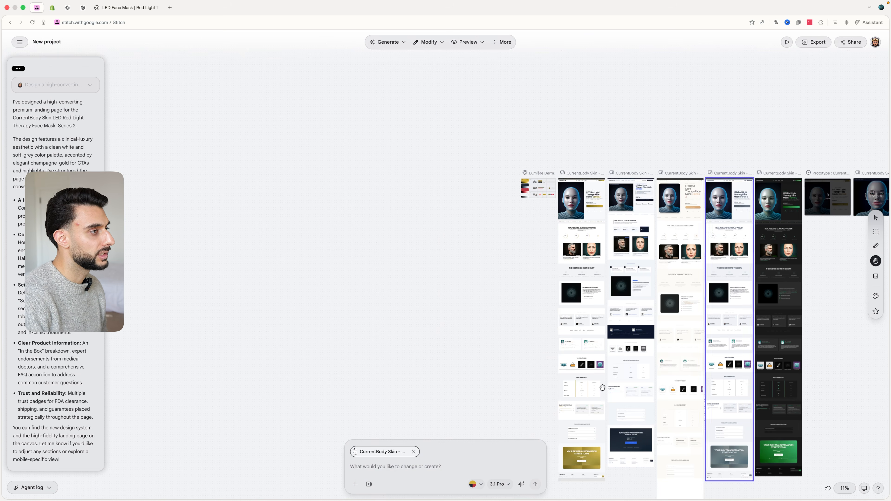
pyautogui.moveTo(521, 381); pyautogui.dragTo(425, 322)
pyautogui.moveTo(808, 317); pyautogui.dragTo(738, 280)
pyautogui.scroll(3, 688, 324)
pyautogui.scroll(1, 739, 280)
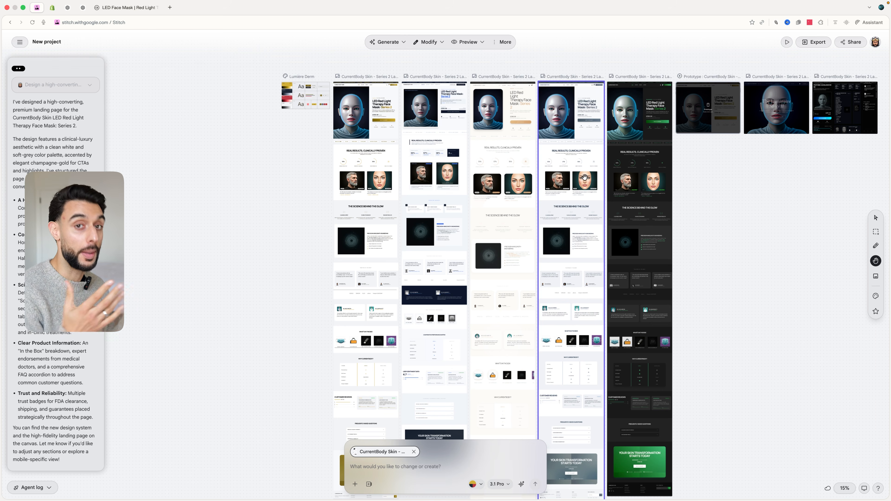
pyautogui.moveTo(816, 254); pyautogui.dragTo(762, 240)
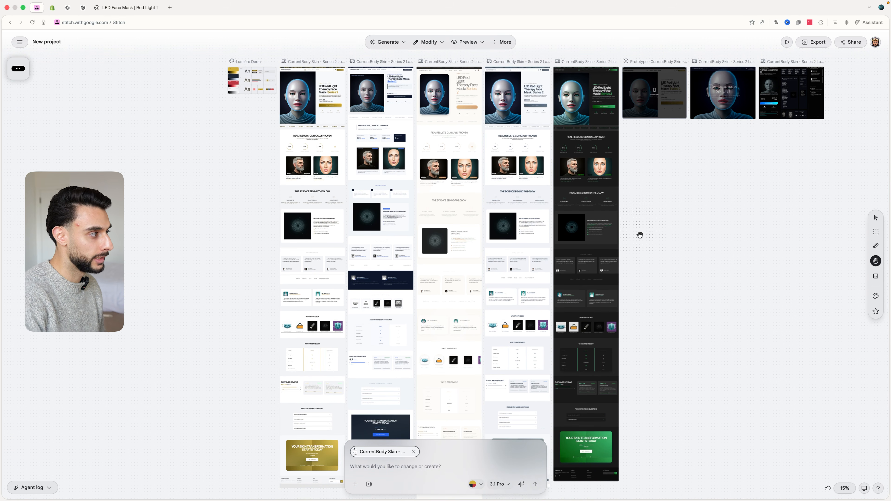
pyautogui.moveTo(654, 245); pyautogui.dragTo(652, 264)
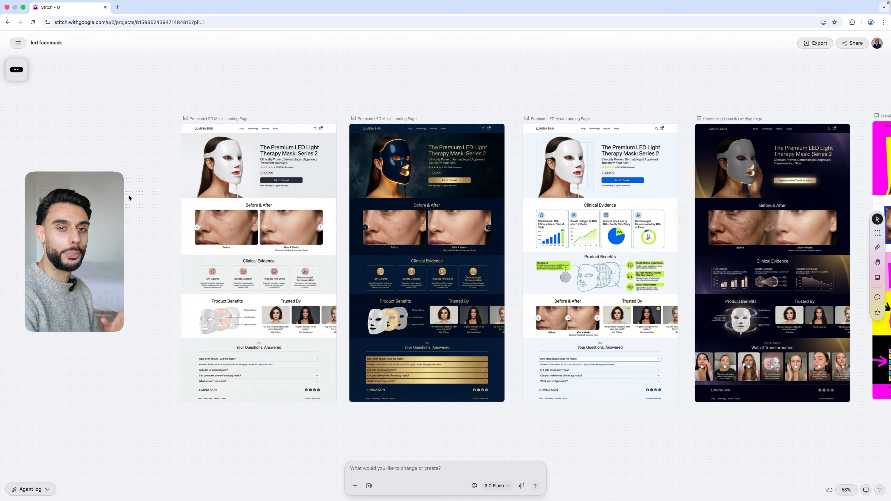
# Step: Look over the Premium LED Mask Landing Page variants in the led facemask project, from the white to the neon pink design
pyautogui.click(203, 224)
pyautogui.scroll(-1, 203, 224)
pyautogui.hscroll(-6, 203, 224)
pyautogui.scroll(1, 203, 223)
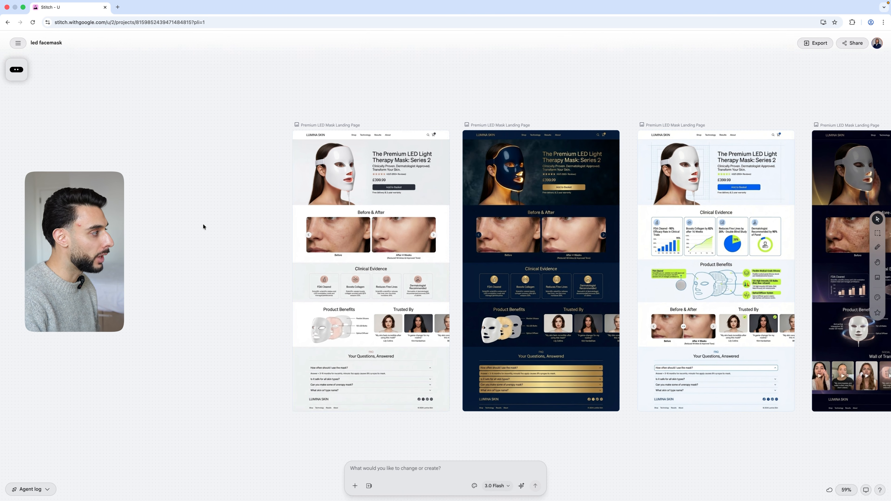
pyautogui.scroll(3, 203, 224)
pyautogui.click(215, 218)
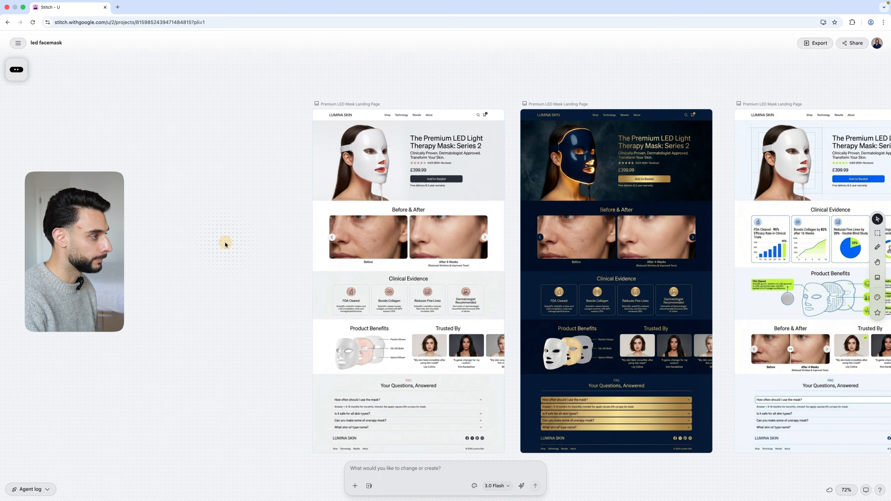
pyautogui.scroll(-3, 138, 321)
pyautogui.hscroll(10, 245, 205)
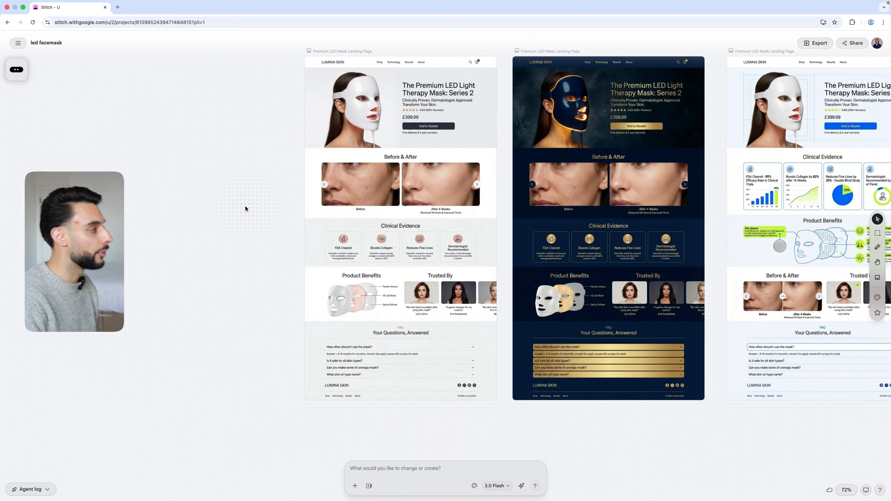
pyautogui.hscroll(20, 371, 209)
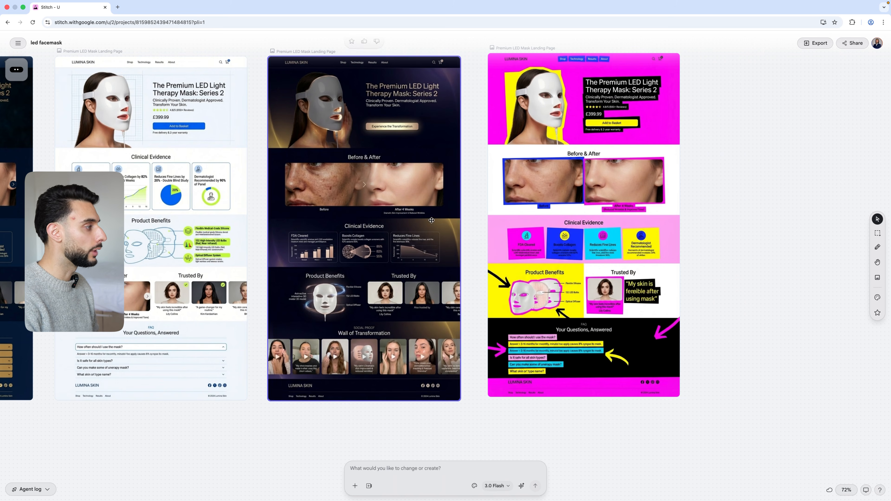
pyautogui.hscroll(-10, 578, 265)
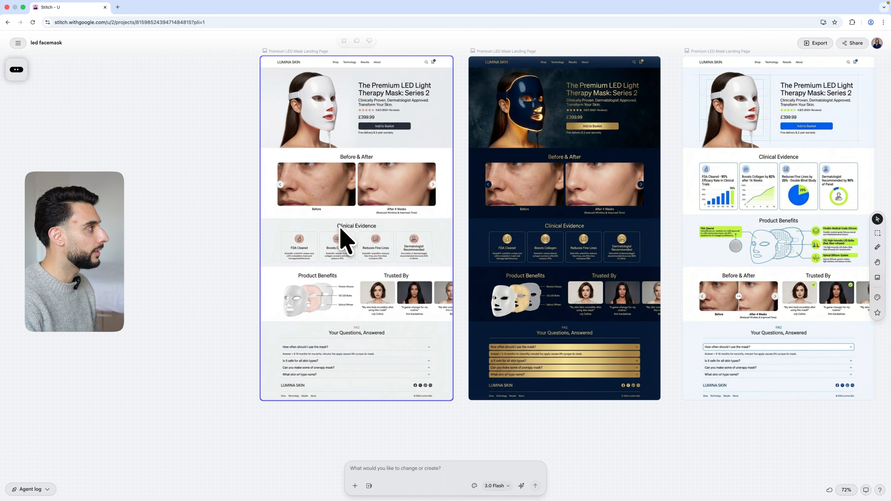
# Step: Compare the white, navy, blue clinical and dark purple LED mask variants, focusing on clinical evidence, product benefits and social proof
pyautogui.click(346, 292)
pyautogui.hscroll(6, 346, 292)
pyautogui.click(542, 225)
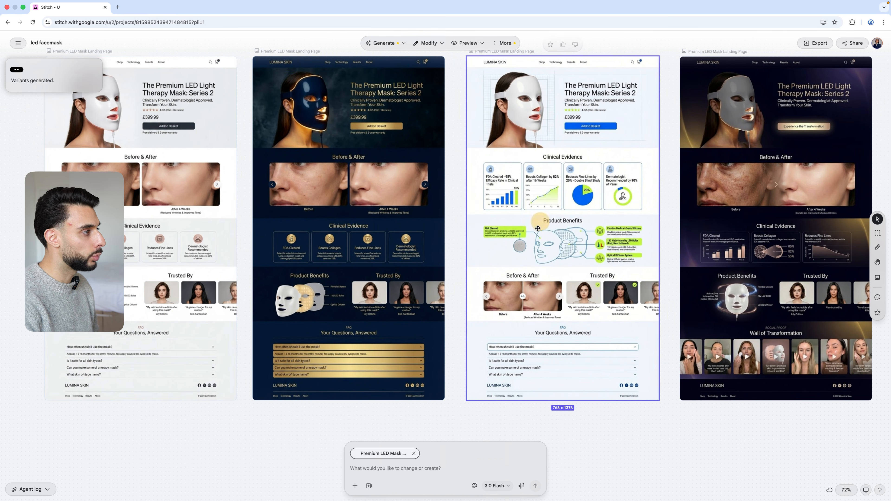
pyautogui.hscroll(3, 491, 232)
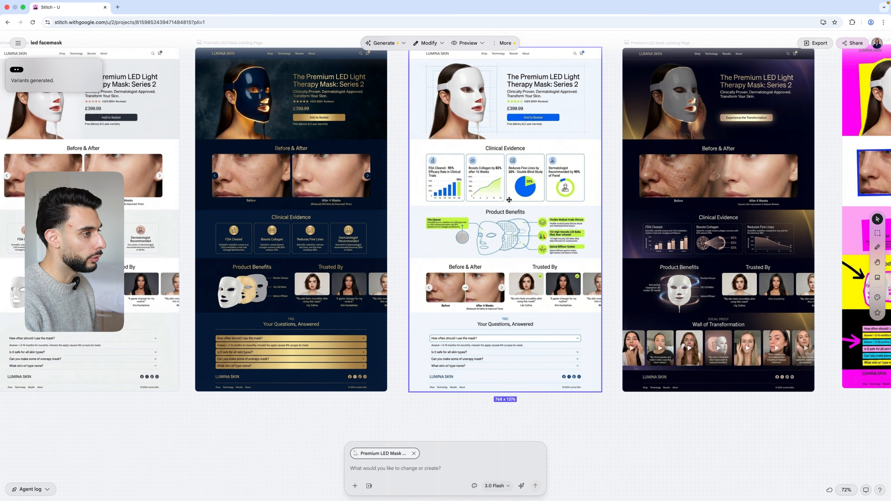
pyautogui.hscroll(2, 596, 264)
pyautogui.click(632, 288)
pyautogui.click(492, 298)
pyautogui.hscroll(-5, 436, 274)
pyautogui.hscroll(5, 435, 275)
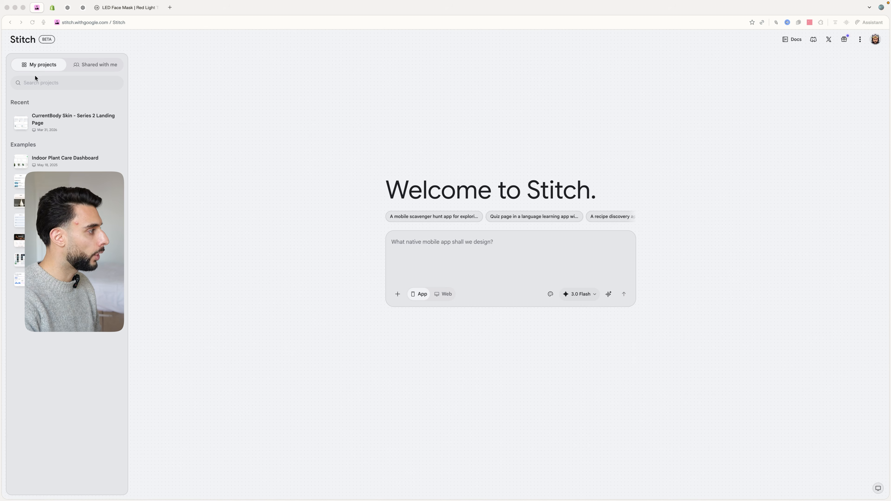
# Step: Set the new design to Web with the Redesign model, and open the screenshot attachment picker and cancel it
pyautogui.click(442, 294)
pyautogui.click(581, 294)
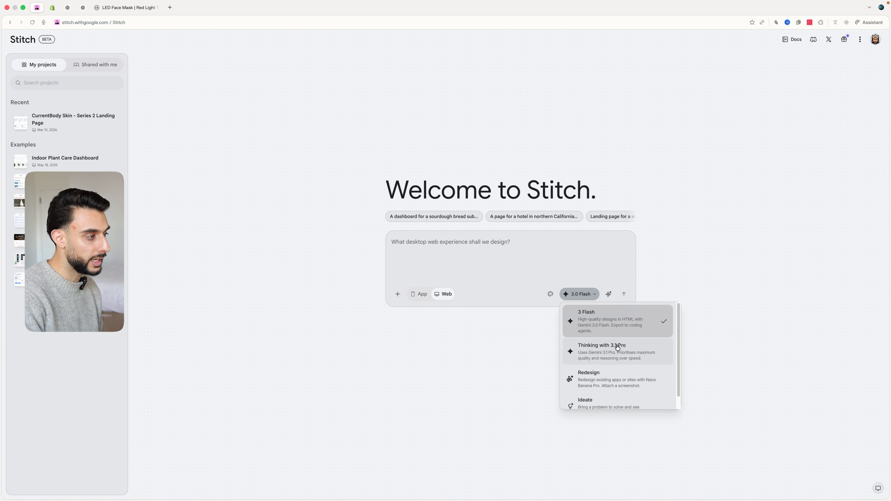
pyautogui.scroll(-1, 606, 354)
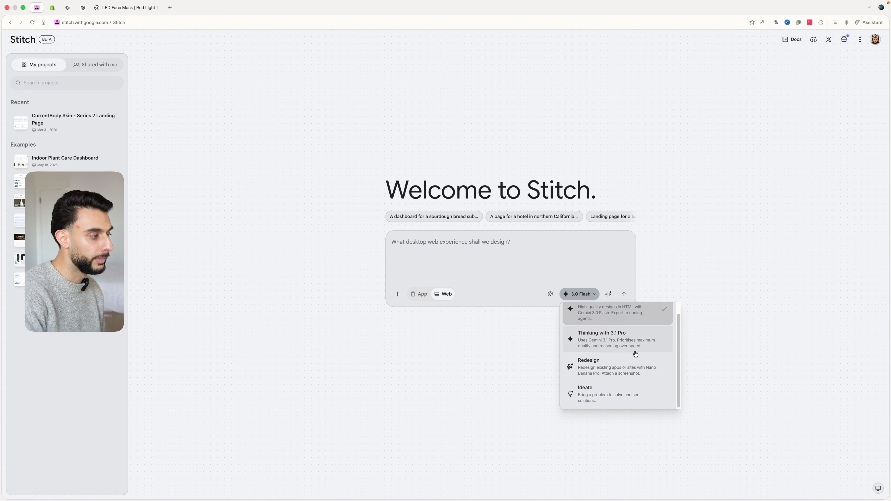
pyautogui.scroll(1, 607, 364)
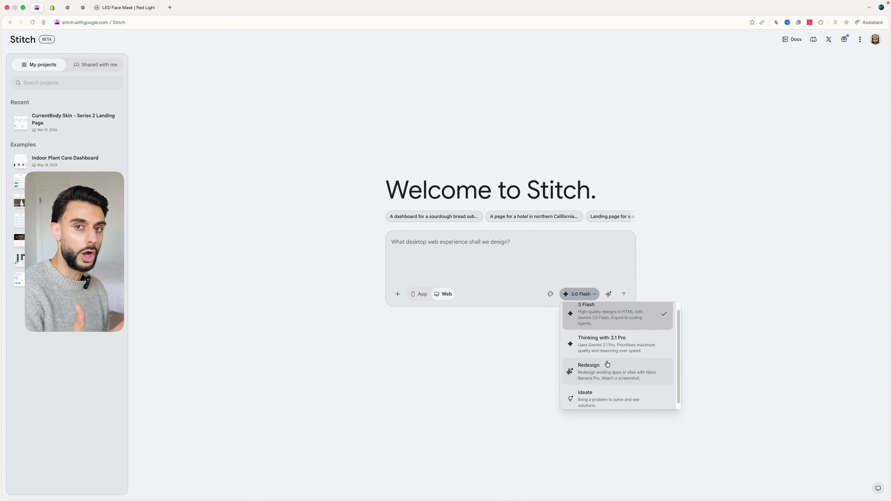
pyautogui.click(621, 372)
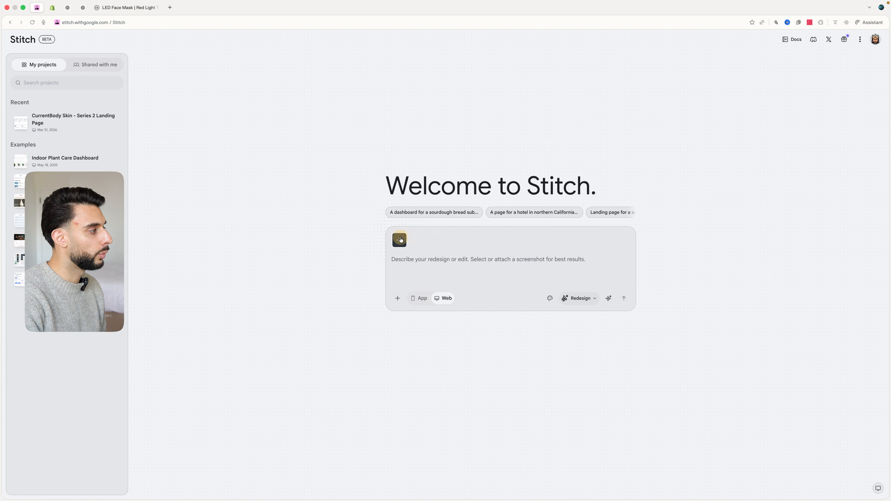
pyautogui.click(402, 239)
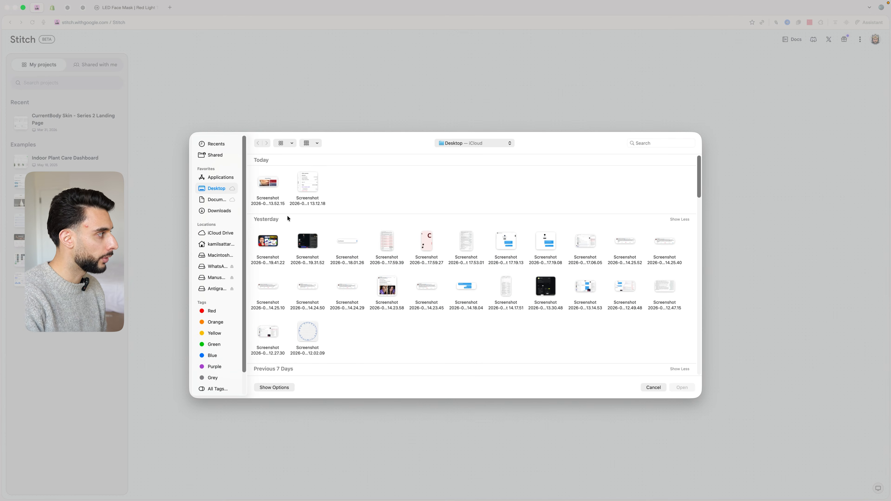
pyautogui.press('Escape')
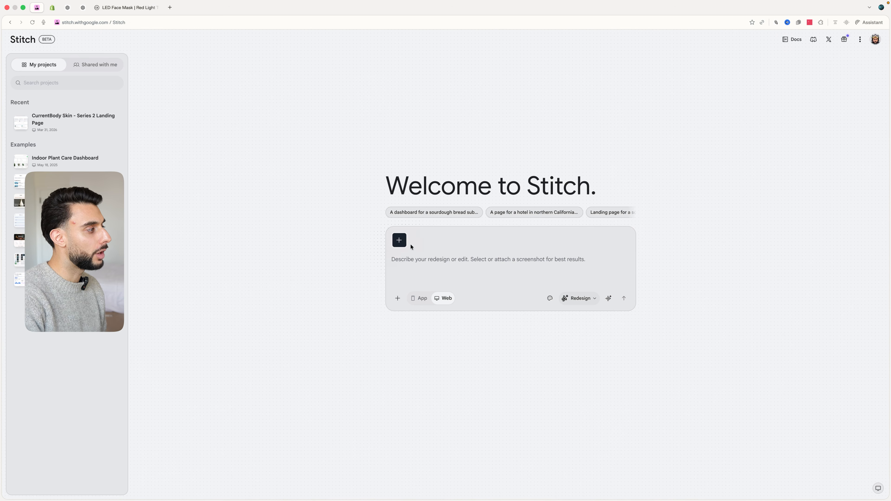
# Step: Switch to the original CurrentBody LED Red Light Therapy Face Mask product page and look through its content
pyautogui.click(121, 7)
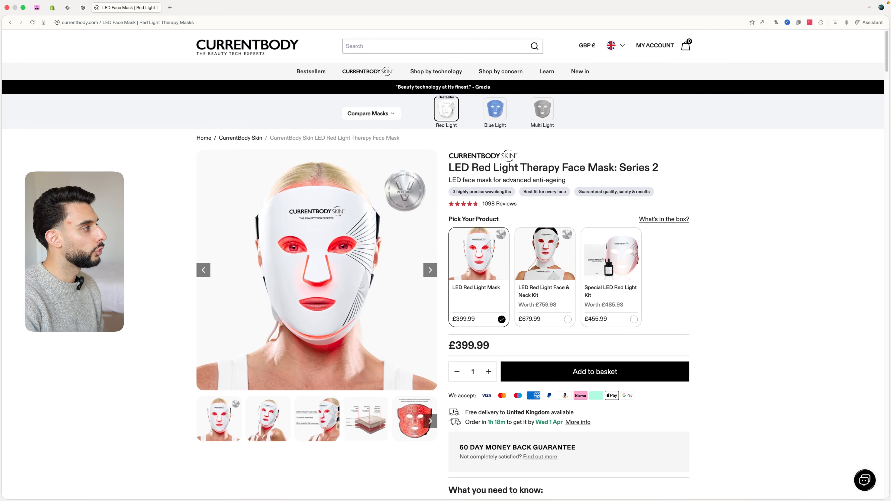
pyautogui.scroll(-3, 124, 228)
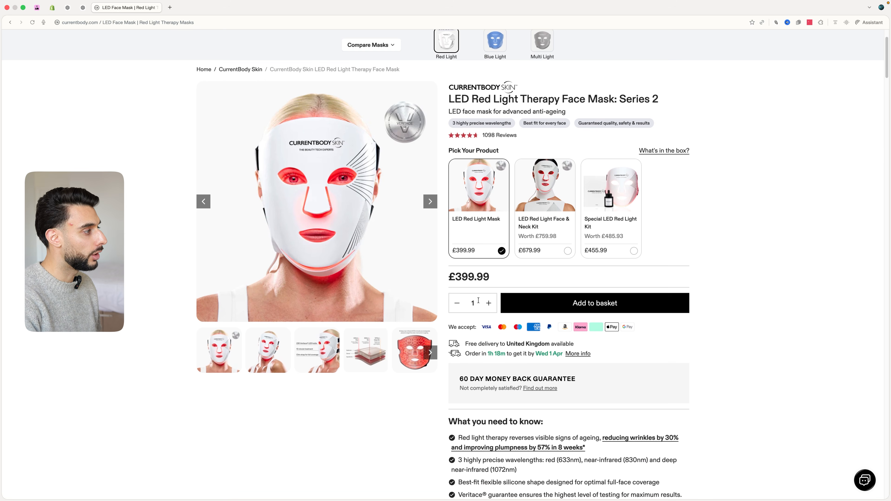
pyautogui.scroll(-20, 478, 301)
pyautogui.scroll(-20, 479, 303)
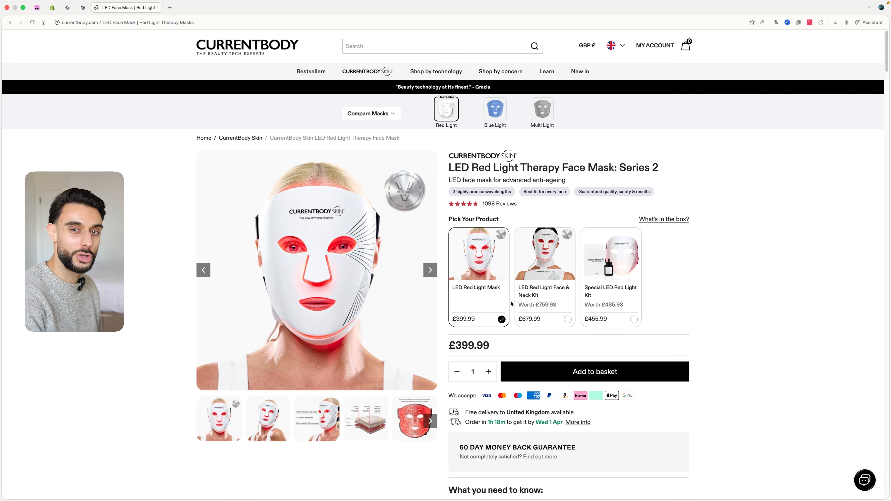
# Step: Paste the full CurrentBody Skin Series 2 landing page brief into the redesign prompt
pyautogui.click(423, 260)
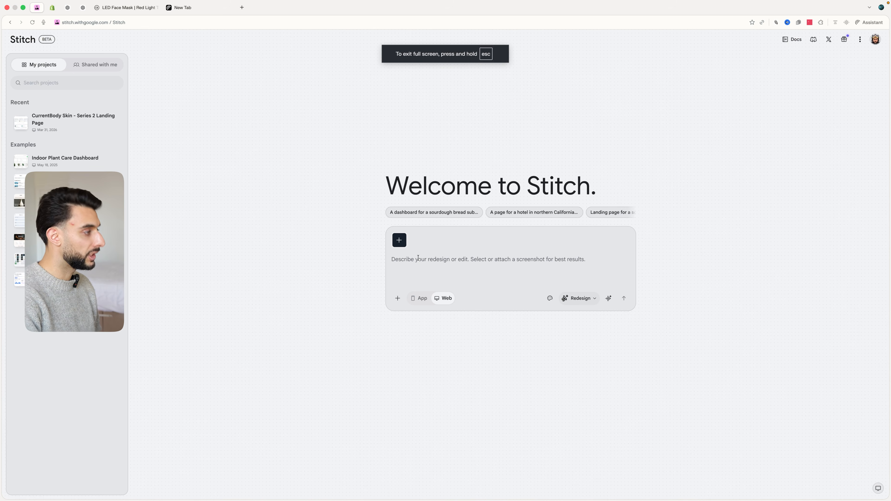
pyautogui.press('super+v')
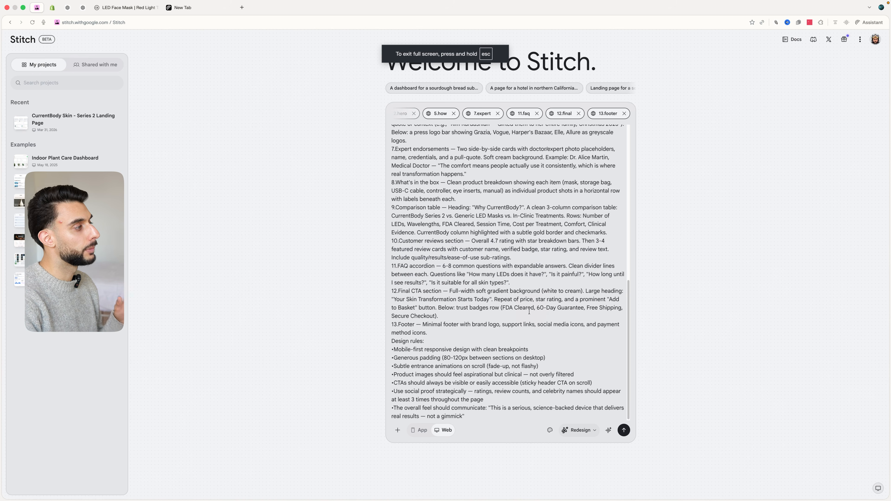
pyautogui.scroll(10, 529, 311)
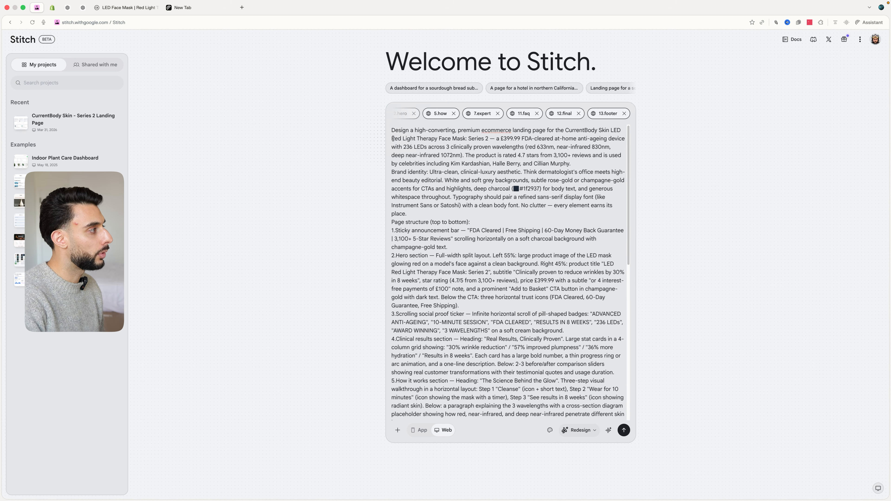
# Step: Review the pasted brief's brand identity, page structure and design rules by highlighting its passages
pyautogui.moveTo(391, 131); pyautogui.dragTo(494, 190)
pyautogui.rightClick(494, 190)
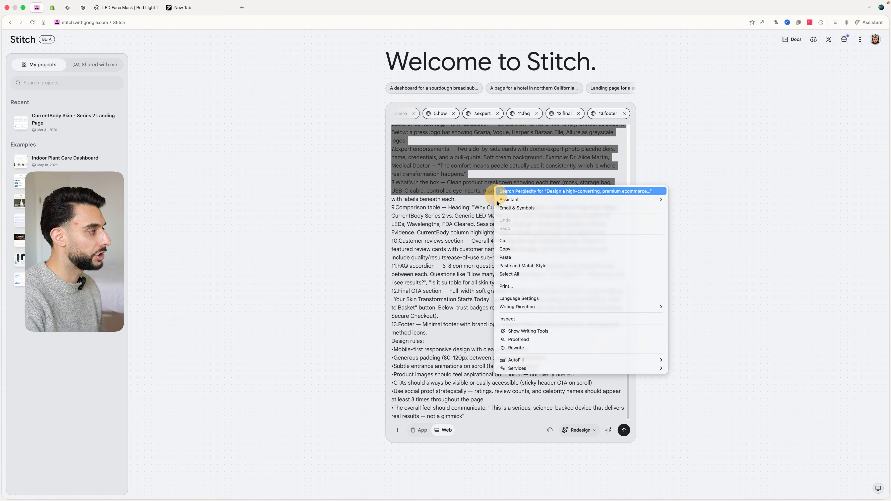
pyautogui.moveTo(476, 417); pyautogui.dragTo(602, 298)
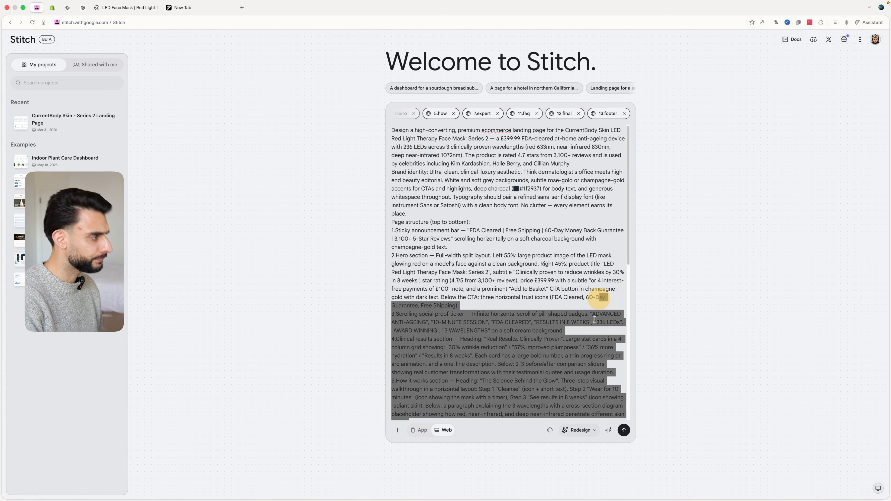
pyautogui.click(585, 332)
pyautogui.scroll(-1, 585, 331)
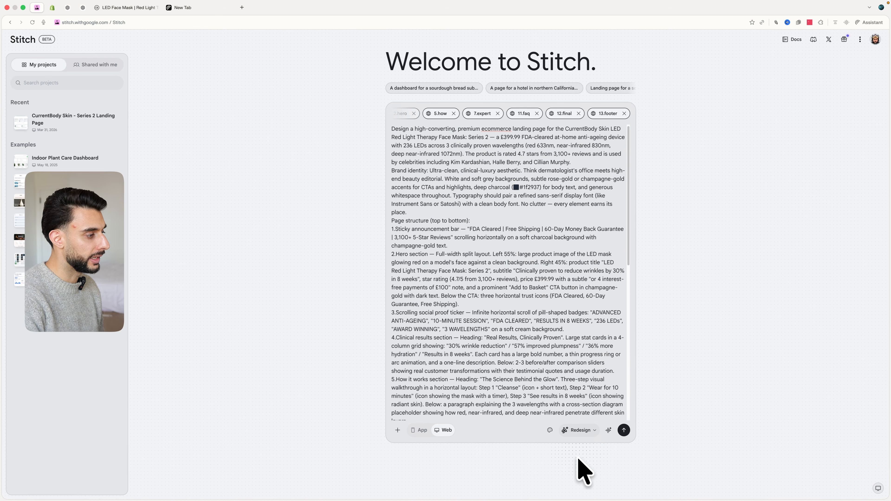
# Step: Generate the redesign from the pasted brief and switch to the Section Builder - Skopiq.ai GPT in ChatGPT
pyautogui.click(624, 430)
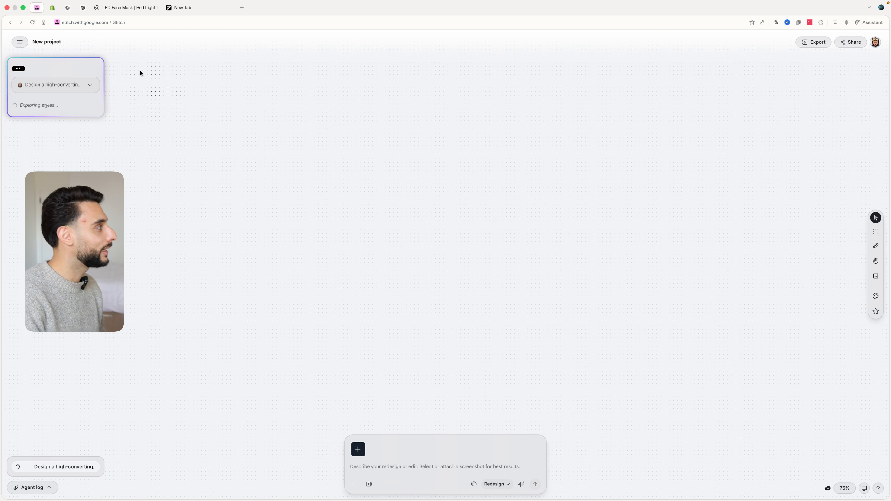
pyautogui.click(84, 9)
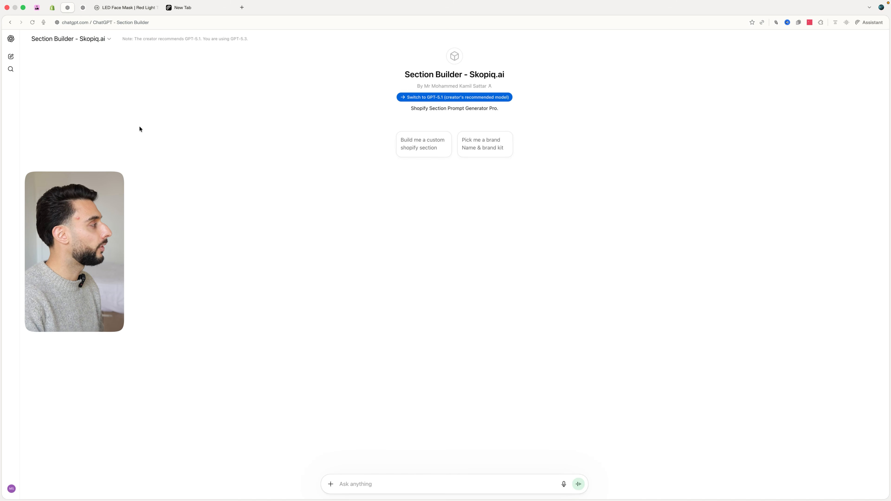
# Step: Switch to the Shopify theme editor and open the AI block generator for a new section in the Red Light Mask product template
pyautogui.click(52, 8)
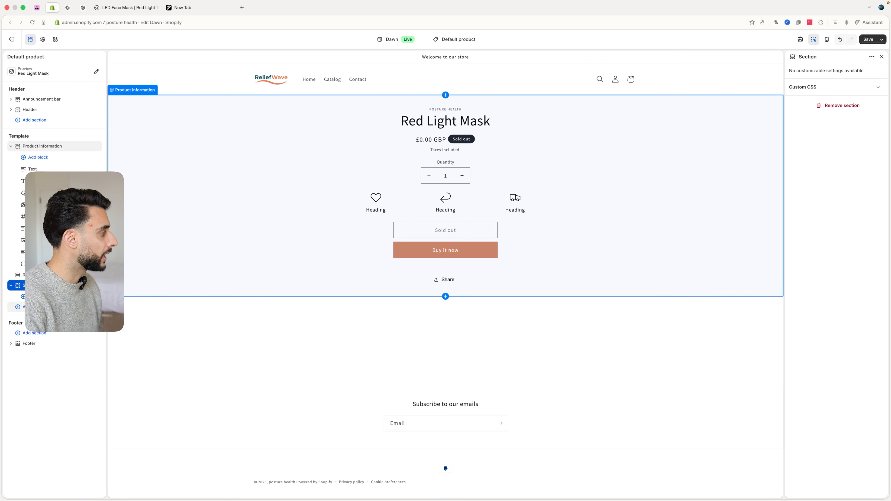
pyautogui.click(38, 307)
pyautogui.click(140, 337)
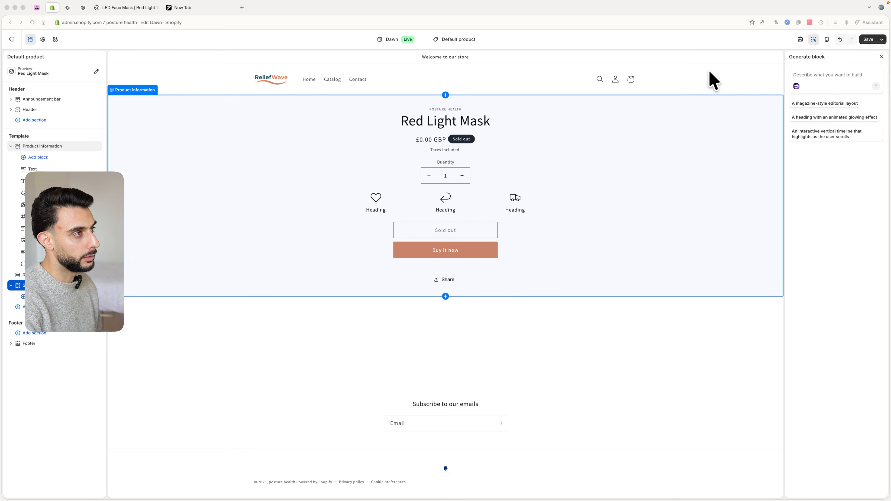
pyautogui.click(728, 108)
pyautogui.click(697, 67)
pyautogui.click(673, 65)
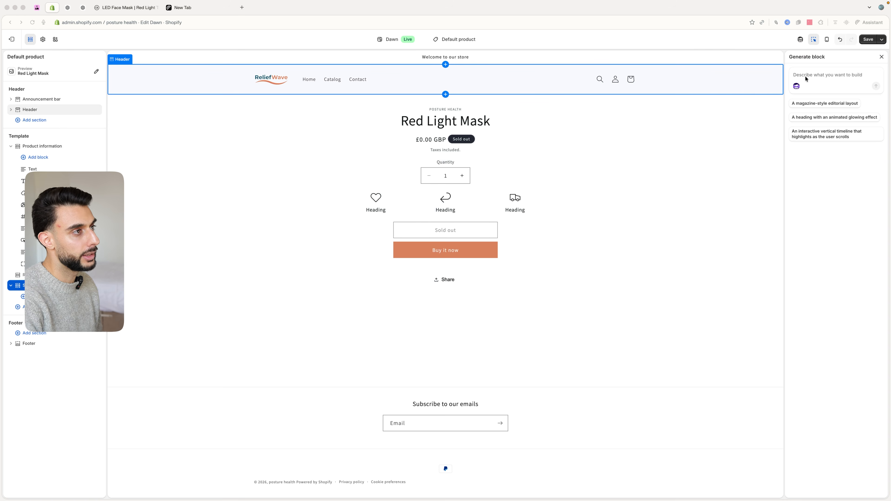
# Step: Return to the Section Builder GPT, start the "Build me a custom shopify section" chat and review the questions it asks
pyautogui.click(72, 8)
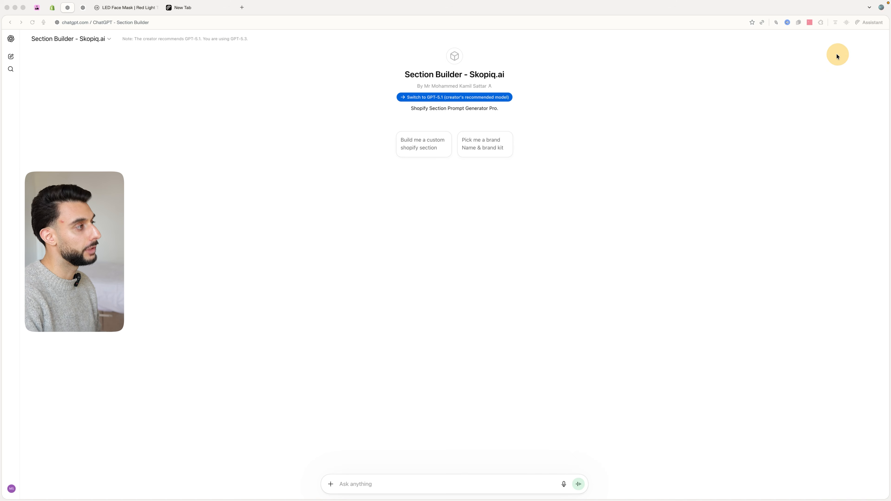
pyautogui.click(419, 147)
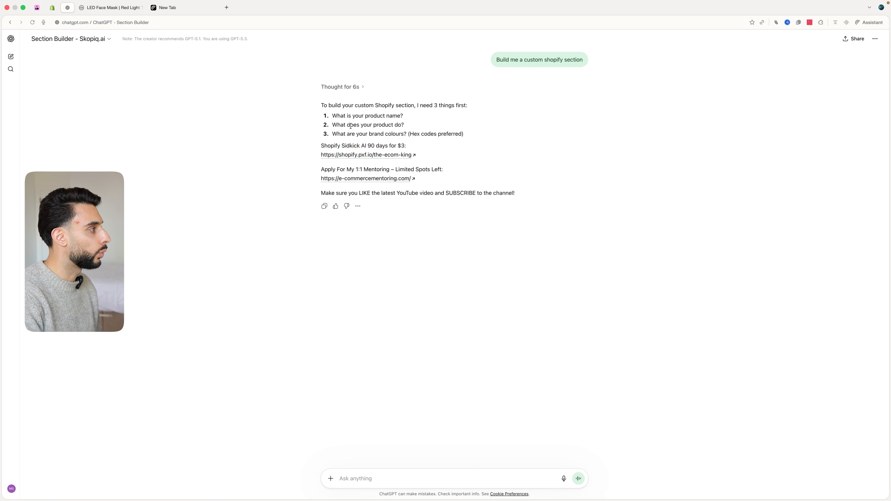
pyautogui.moveTo(369, 133); pyautogui.dragTo(511, 134)
pyautogui.click(399, 128)
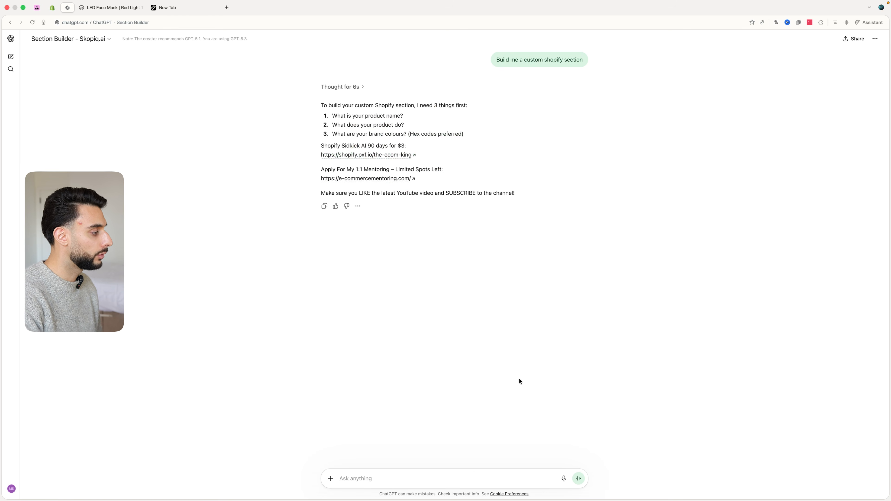
# Step: Answer with the SkinLightLove product name and LED mask description, plus primary colour BE3A43 and secondary colour 676986, and send it
pyautogui.write('SkinLightLove, Proven to reduce the visible signs of ageing 236 LEDs emit the 3 most clinically recognised wavelengths for anti-ageing, penetrating up to 10mm into the skin: - Red light (633nm): Boosts collagen production, reducing fine lines and wrinkles - Near-infrared (830nm): Energises cells to firm, tighten and brighten skin - Deep near-infrared (1072nm): Targets areas where signs of ageing are more pronounced, boosting collagen production deep under the skin. See less lines and wrinkles and firmer, brighter and smoother skin in just 8 weeks. Sessions are completely painless and take just 10 minutes. Supercharge your LED results with the Green Tea Serum, clinically proven to deliver results up to 10× faster than LED alone*. Apply before sessions to maximise visible anti-ageing benefits. primary: BE3A43 secondy: 676986')
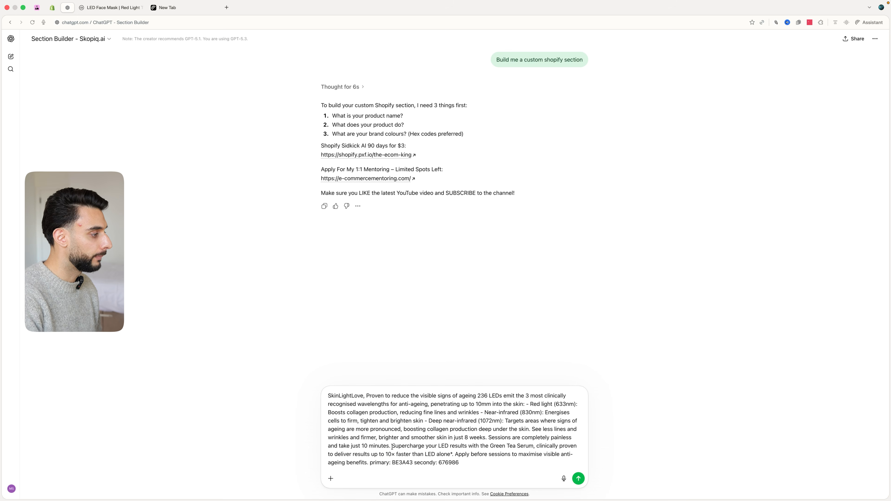
pyautogui.moveTo(459, 462); pyautogui.dragTo(295, 366)
pyautogui.click(399, 427)
pyautogui.press('Return')
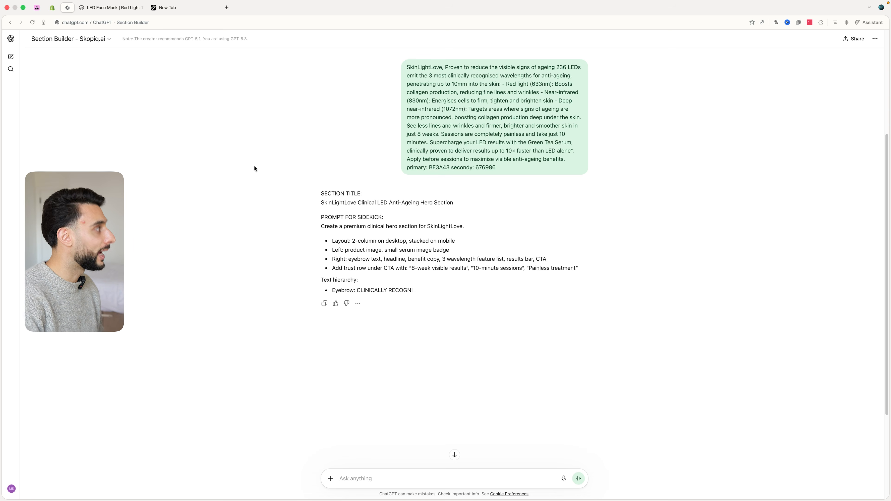
# Step: Switch back to the new Stitch project and look over the generated CurrentBody Series 2 landing page
pyautogui.click(37, 8)
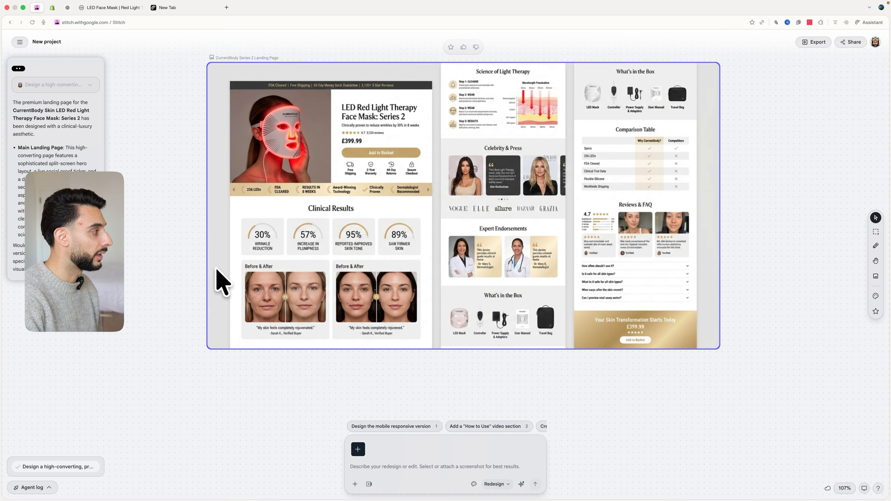
pyautogui.scroll(3, 177, 312)
pyautogui.scroll(-3, 177, 312)
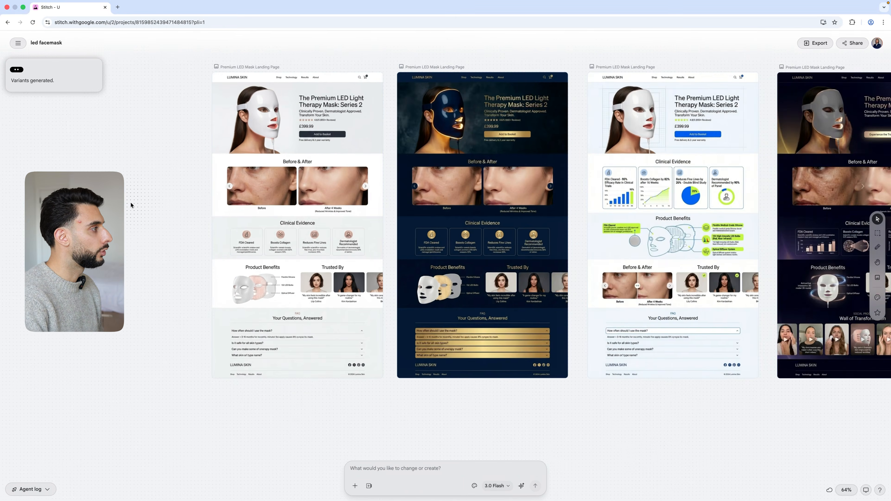
# Step: Examine the Lumina Skin landing page variants in the led facemask project, from the hero down to the FAQ
pyautogui.scroll(3, 131, 203)
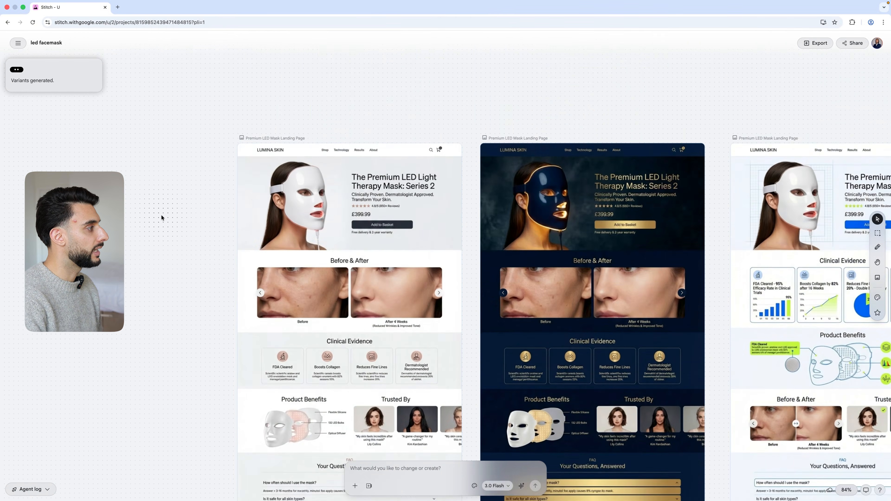
pyautogui.scroll(-3, 390, 215)
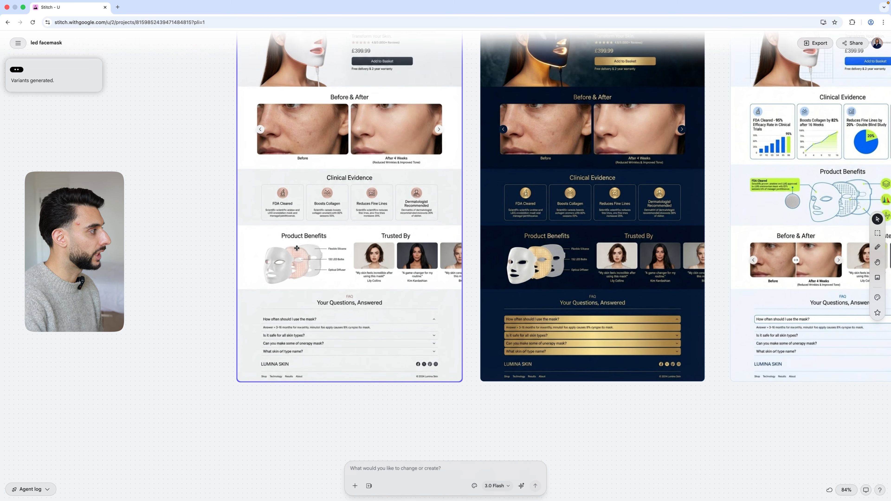
pyautogui.scroll(7, 394, 212)
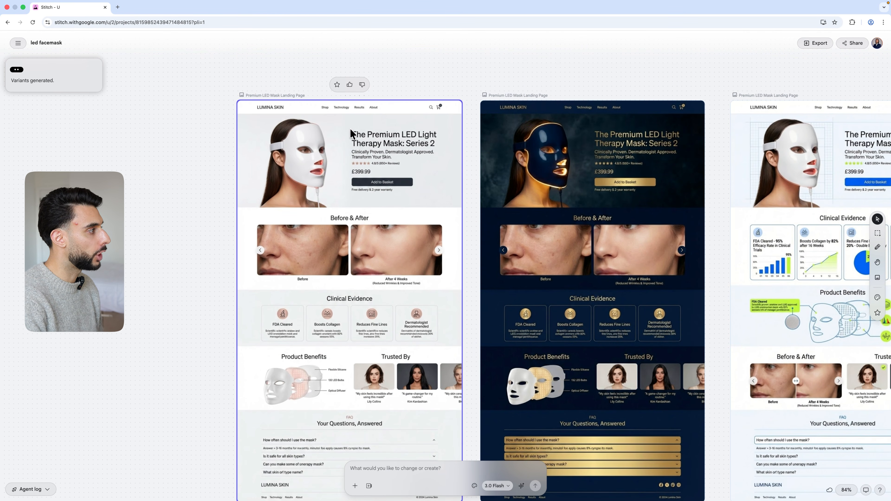
pyautogui.hscroll(2, 335, 163)
pyautogui.hscroll(-8, 335, 163)
pyautogui.scroll(-1, 336, 162)
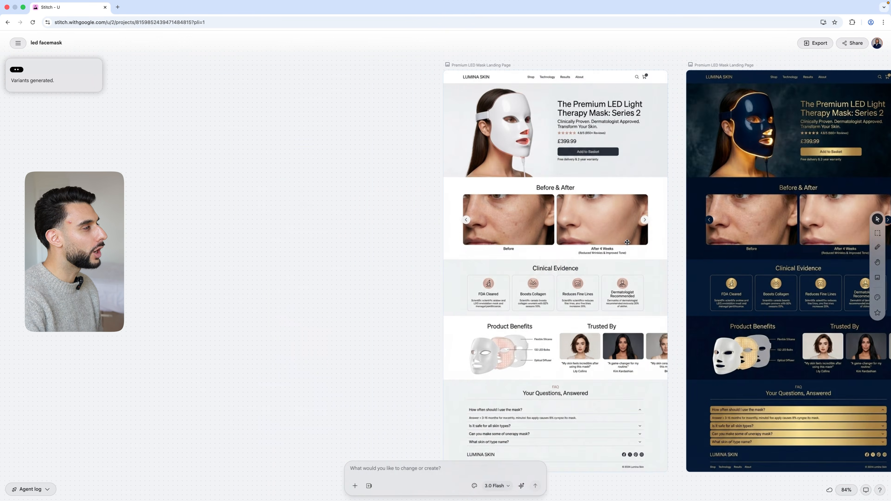
pyautogui.hscroll(10, 626, 240)
pyautogui.scroll(-1, 425, 230)
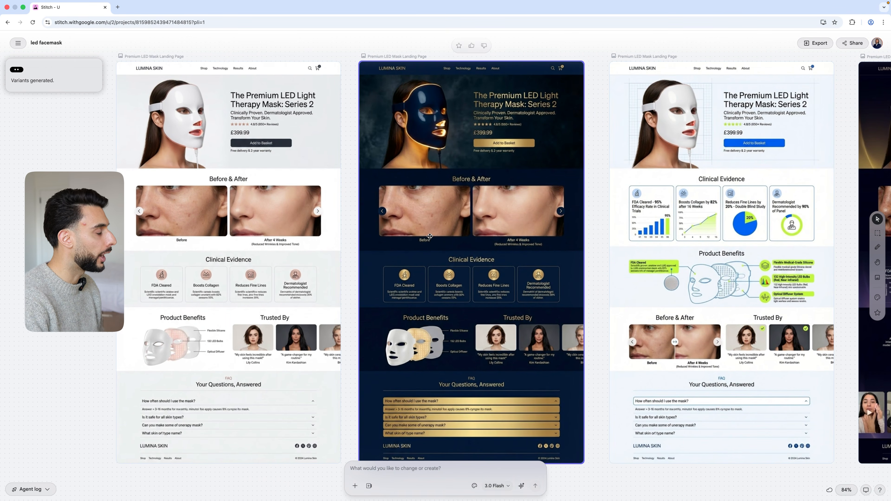
# Step: Select the white, blue-accented and navy landing page variants in turn to compare them, then clear the selection
pyautogui.click(323, 124)
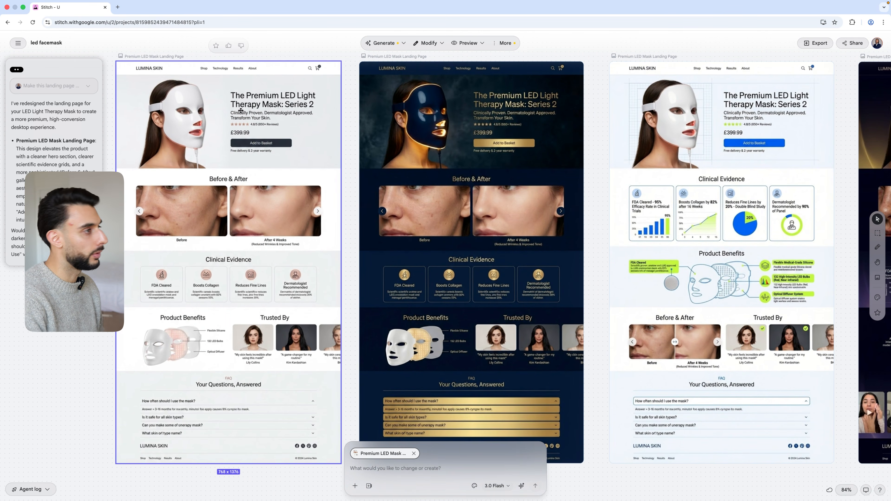
pyautogui.click(640, 144)
pyautogui.click(444, 289)
pyautogui.click(239, 181)
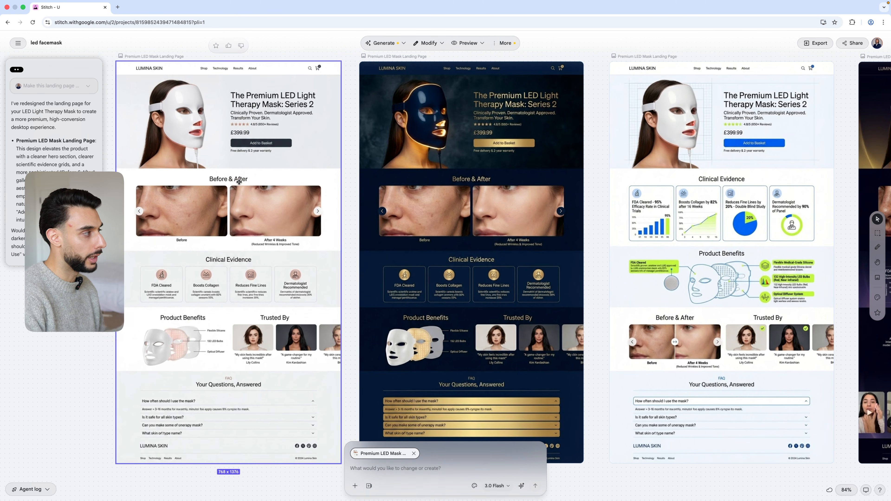
pyautogui.hscroll(-3, 247, 189)
pyautogui.hscroll(-3, 227, 201)
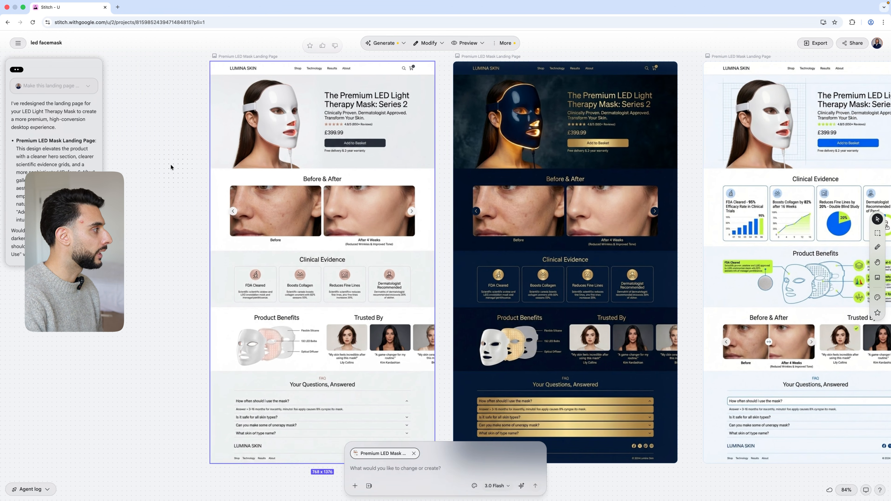
pyautogui.click(294, 165)
pyautogui.click(187, 203)
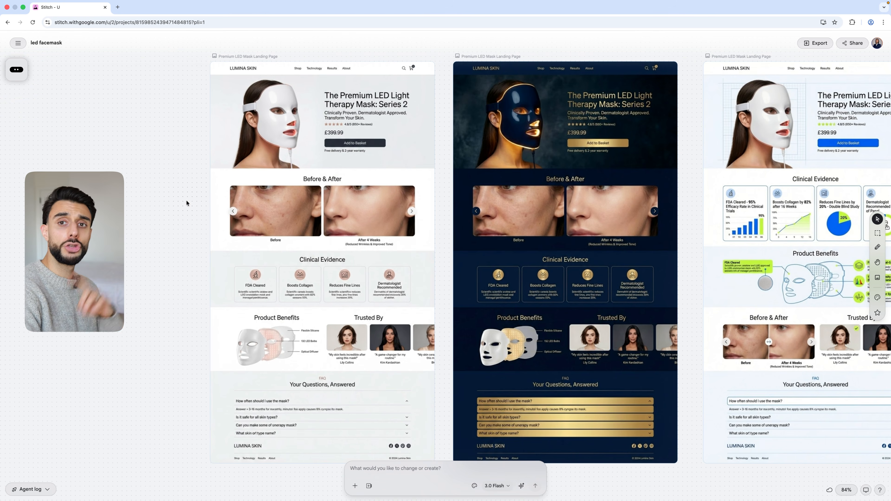
# Step: Select the white landing page variant and set the model to Thinking with 3.1 Pro
pyautogui.click(342, 197)
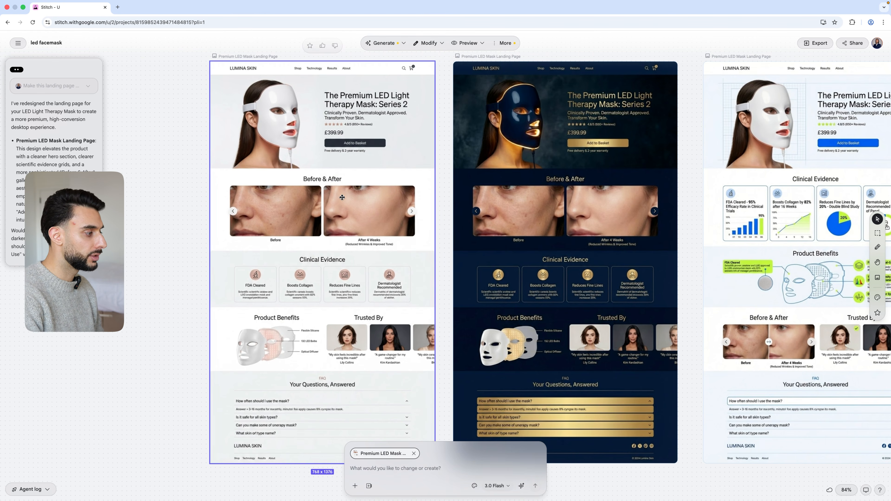
pyautogui.click(496, 486)
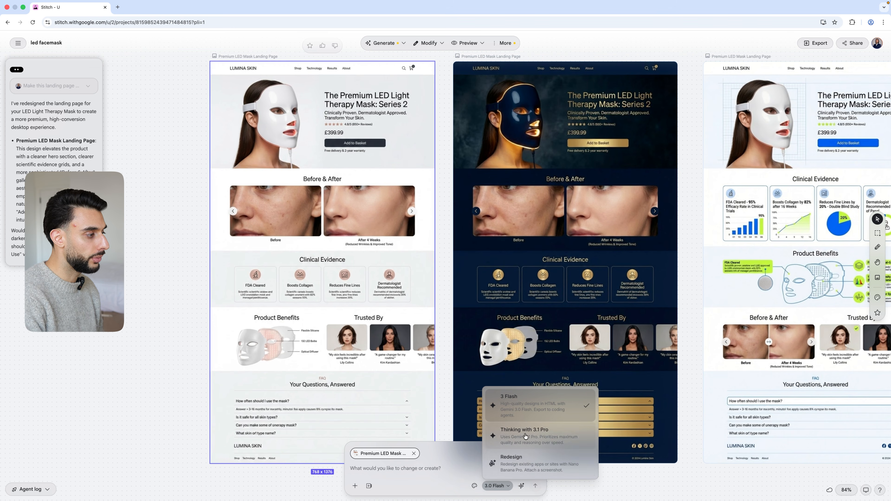
pyautogui.click(538, 437)
pyautogui.click(506, 489)
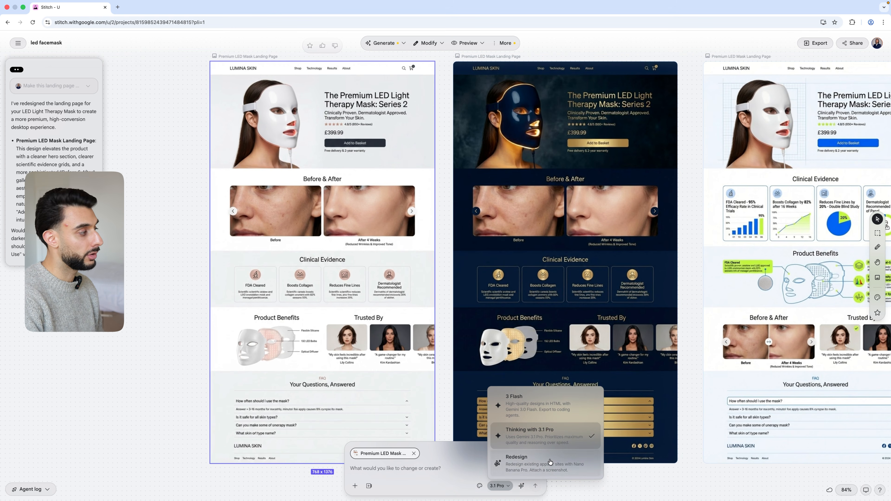
pyautogui.click(414, 246)
pyautogui.click(533, 234)
pyautogui.click(397, 340)
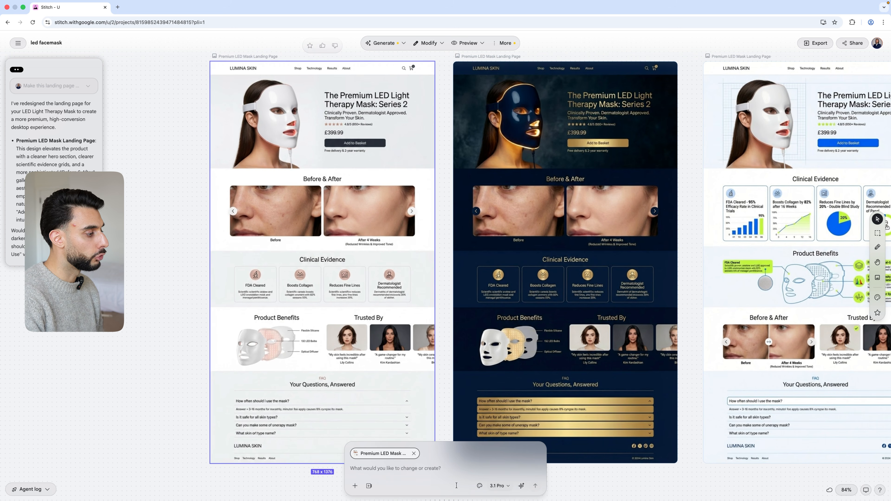
# Step: Set the model to Redesign and remove the attached landing page from the prompt
pyautogui.click(498, 485)
pyautogui.click(543, 461)
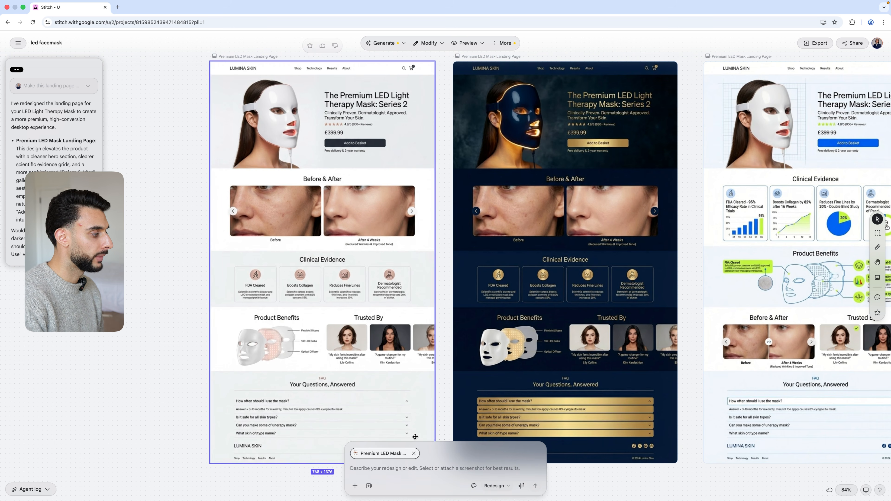
pyautogui.click(414, 453)
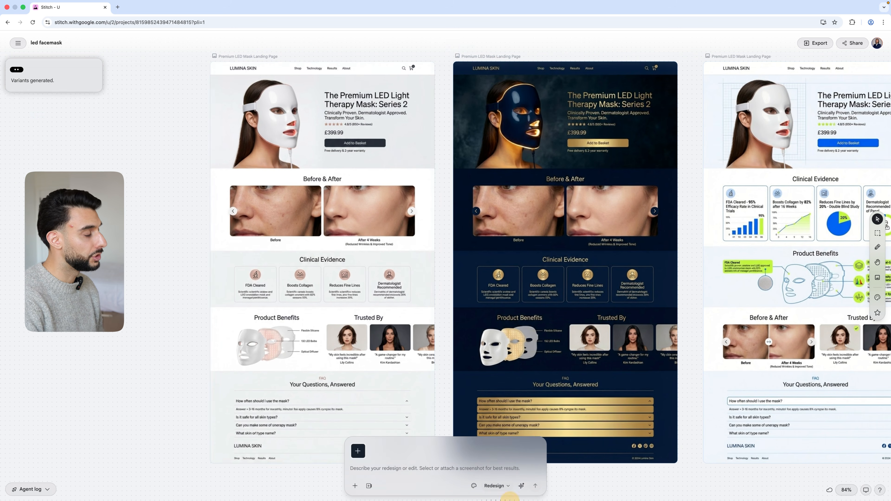
# Step: Open the variation settings for the blue-accented landing page variant with the clinical evidence charts
pyautogui.click(376, 155)
pyautogui.hscroll(7, 470, 255)
pyautogui.click(498, 172)
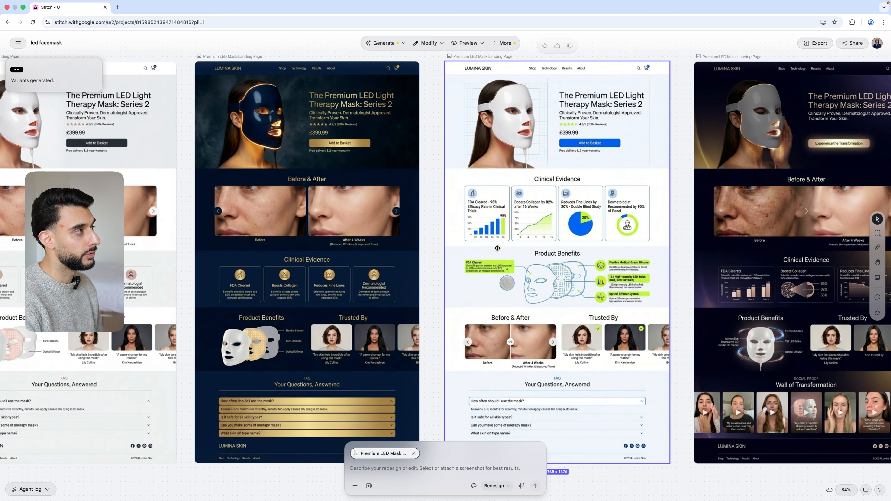
pyautogui.hscroll(1, 497, 248)
pyautogui.click(401, 43)
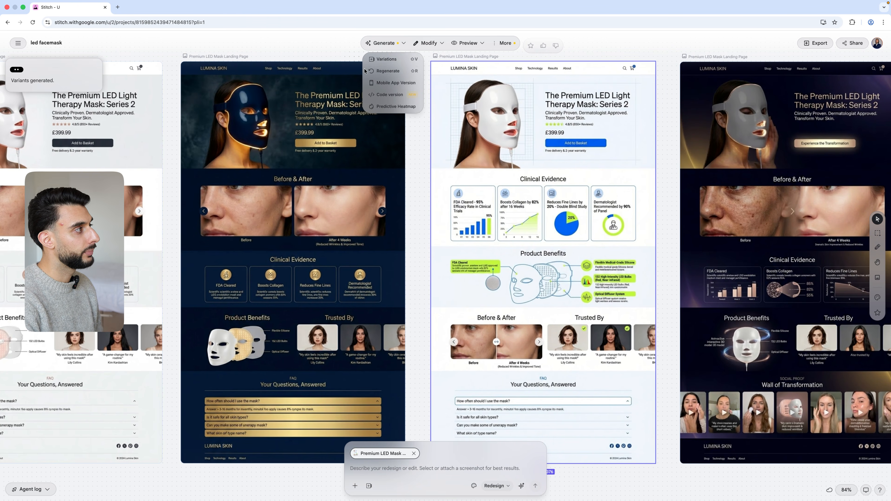
pyautogui.click(394, 63)
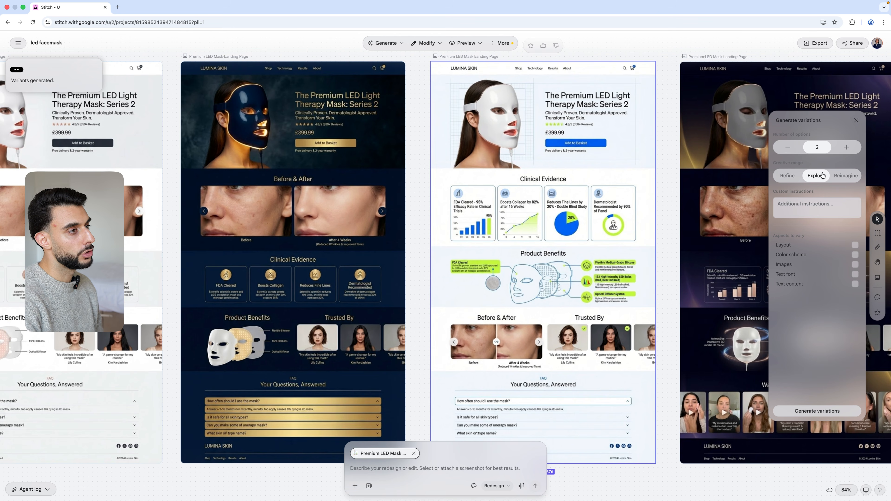
# Step: Try the Reimagine and Refine creative ranges, and toggle the layout, color scheme, images, text font and text content aspects on and off
pyautogui.click(843, 178)
pyautogui.click(788, 175)
pyautogui.click(854, 244)
pyautogui.click(855, 254)
pyautogui.click(854, 264)
pyautogui.click(855, 284)
pyautogui.click(855, 265)
pyautogui.click(855, 274)
pyautogui.click(855, 284)
pyautogui.click(856, 255)
pyautogui.click(854, 245)
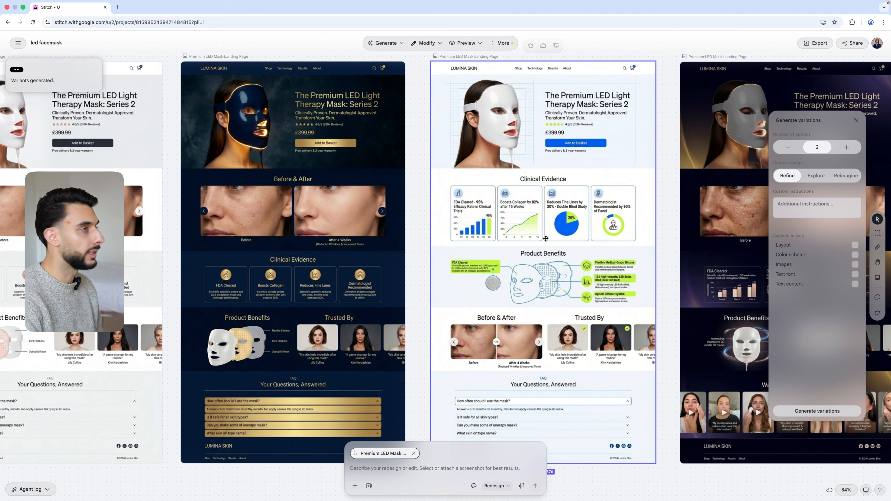
# Step: Close the variation settings and compare all the landing page variants across the canvas
pyautogui.hscroll(-20, 546, 239)
pyautogui.hscroll(18, 547, 253)
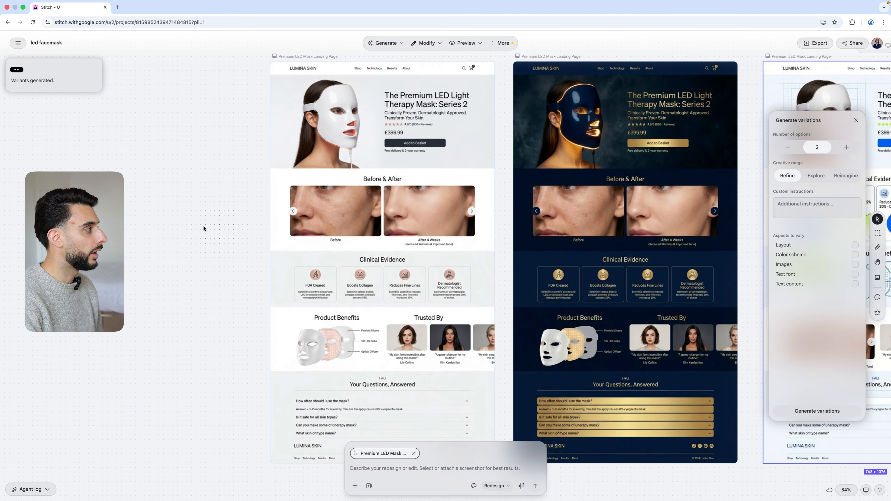
pyautogui.click(203, 229)
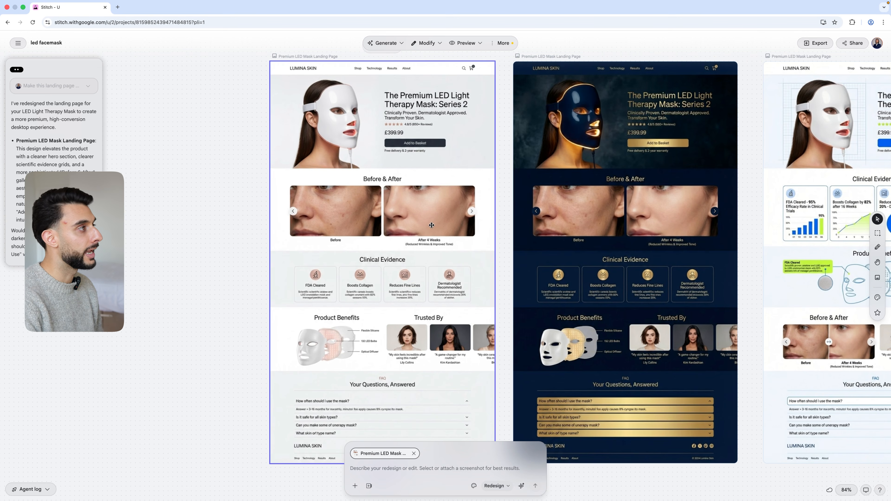
pyautogui.hscroll(18, 432, 225)
pyautogui.hscroll(4, 553, 212)
pyautogui.hscroll(-20, 553, 212)
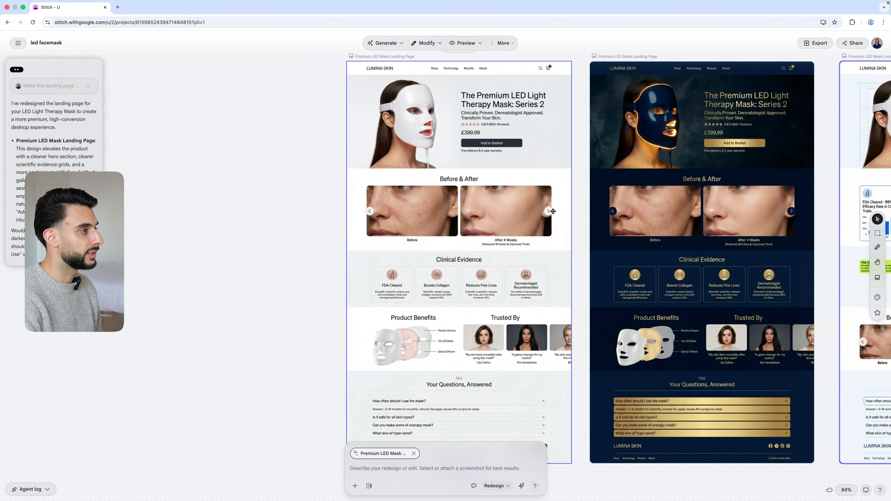
pyautogui.hscroll(15, 552, 212)
pyautogui.hscroll(-12, 553, 211)
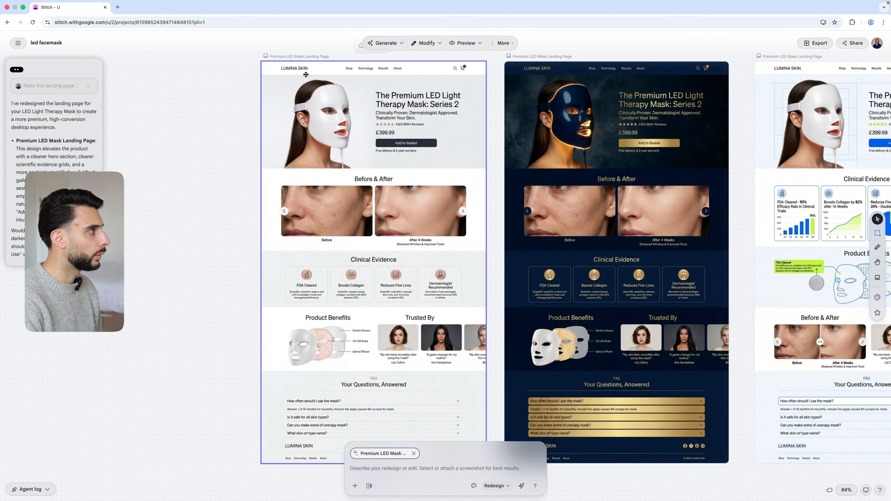
# Step: Look through the generate options for the white landing page variant and the theme settings of a new design system, without saving
pyautogui.click(482, 45)
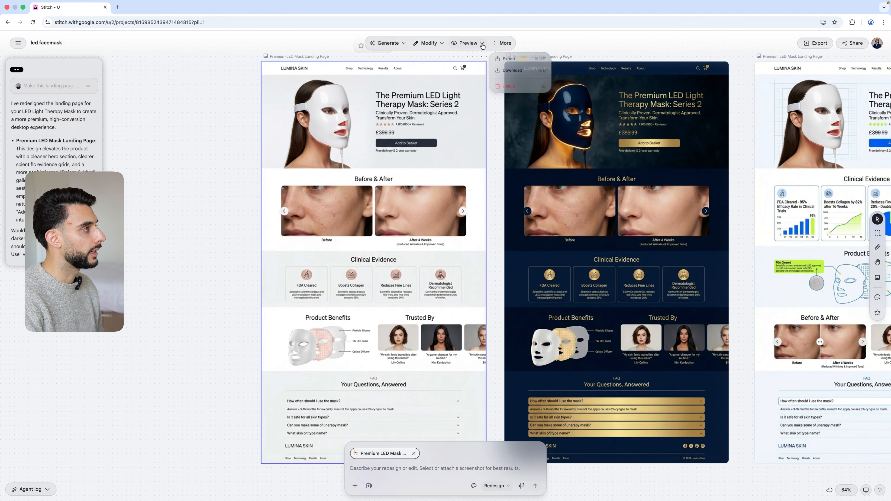
pyautogui.click(388, 44)
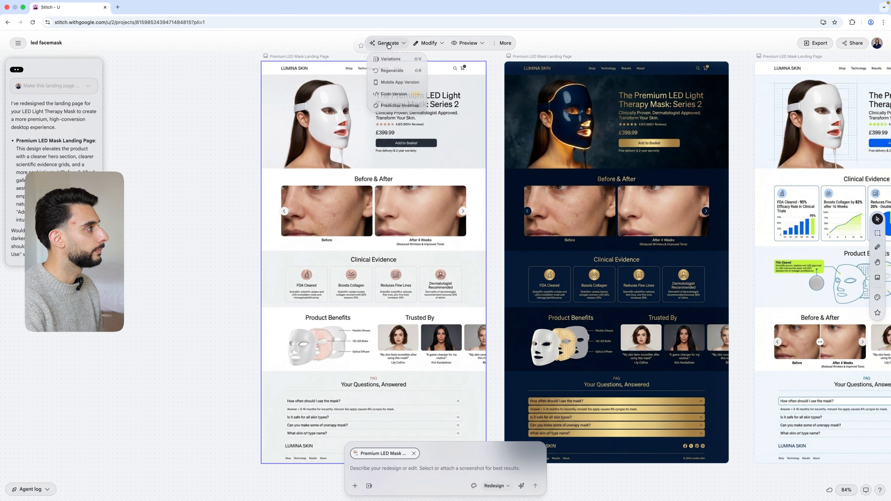
pyautogui.click(403, 465)
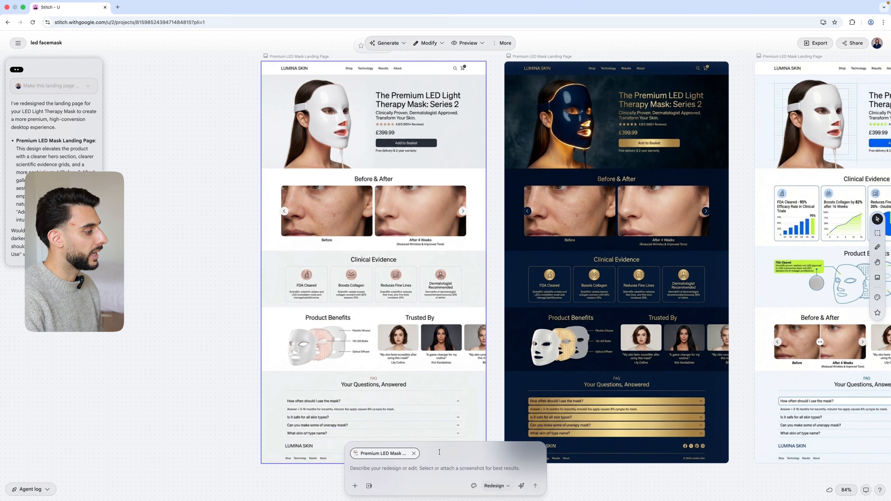
pyautogui.click(472, 486)
pyautogui.click(470, 455)
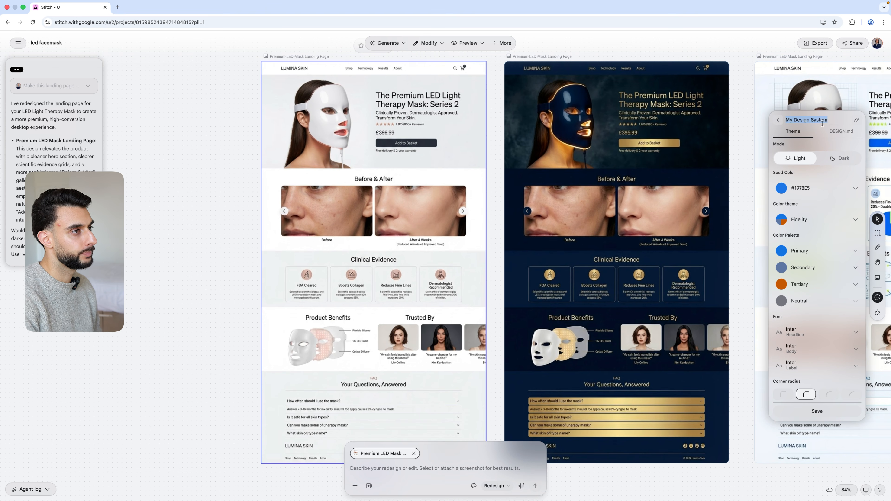
pyautogui.click(218, 251)
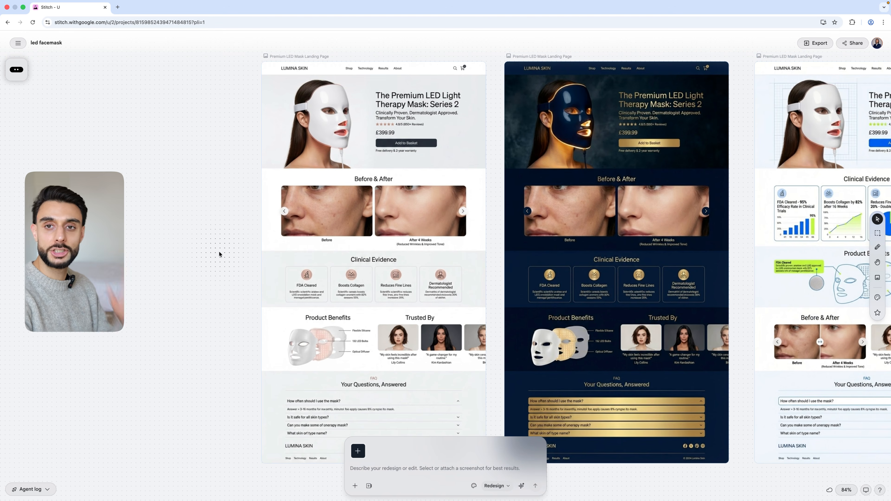
# Step: Capture a screenshot of the hero section of the blue-accented landing page variant
pyautogui.hscroll(14, 218, 251)
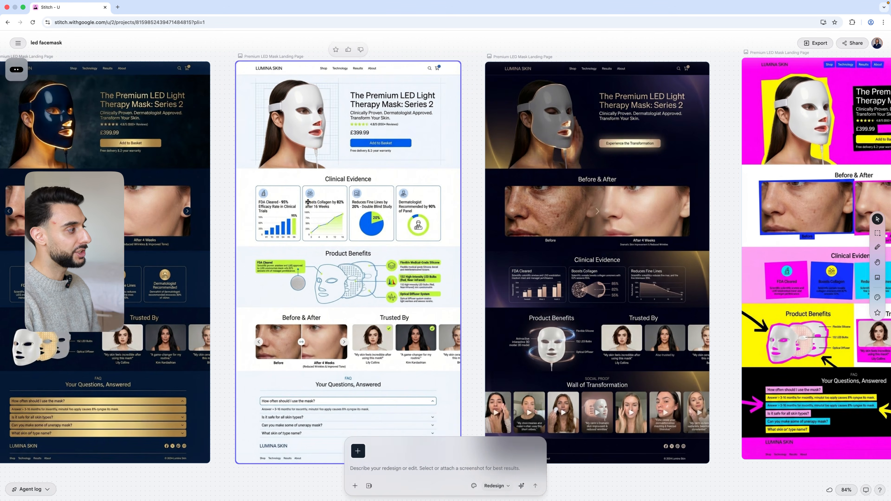
pyautogui.click(308, 201)
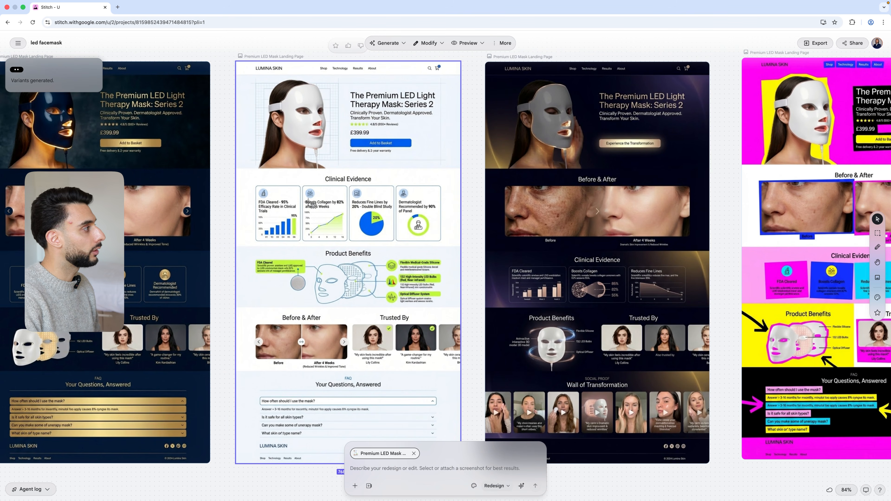
pyautogui.moveTo(236, 75); pyautogui.dragTo(462, 168)
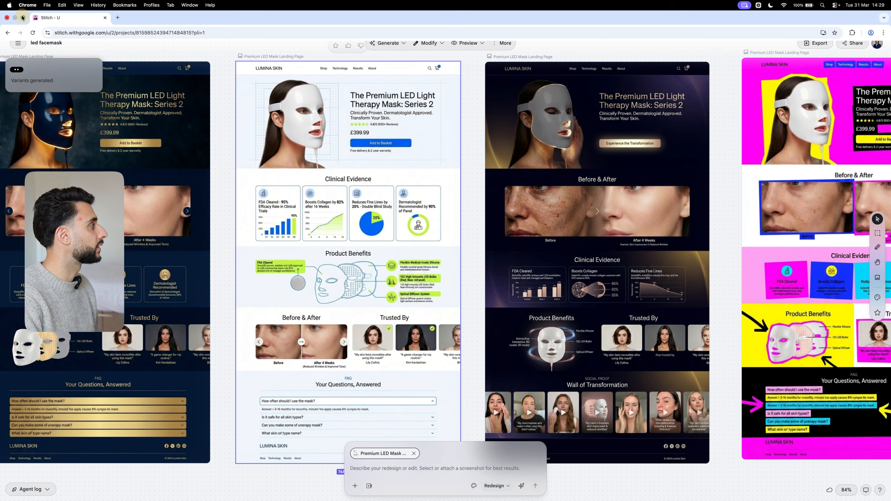
# Step: Switch to the Section Builder GPT chat in Comet, attach the latest hero section screenshot from the Desktop and send it
pyautogui.click(23, 17)
pyautogui.click(239, 37)
pyautogui.click(67, 26)
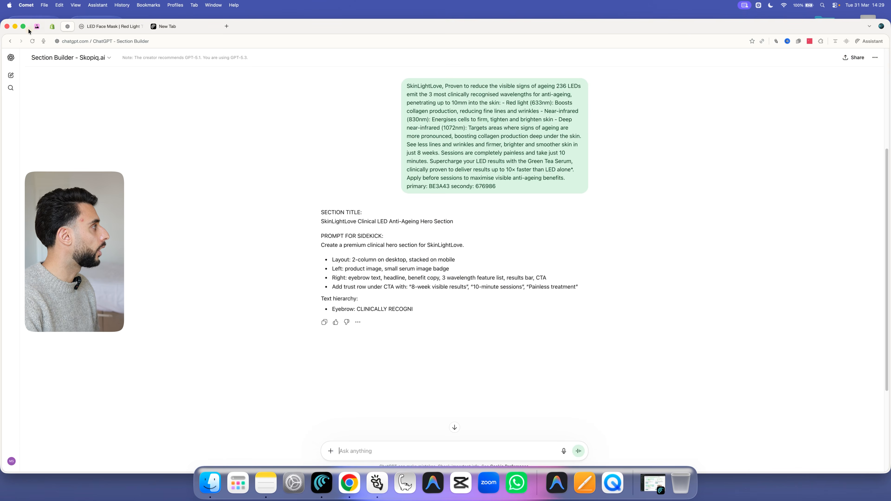
pyautogui.click(23, 26)
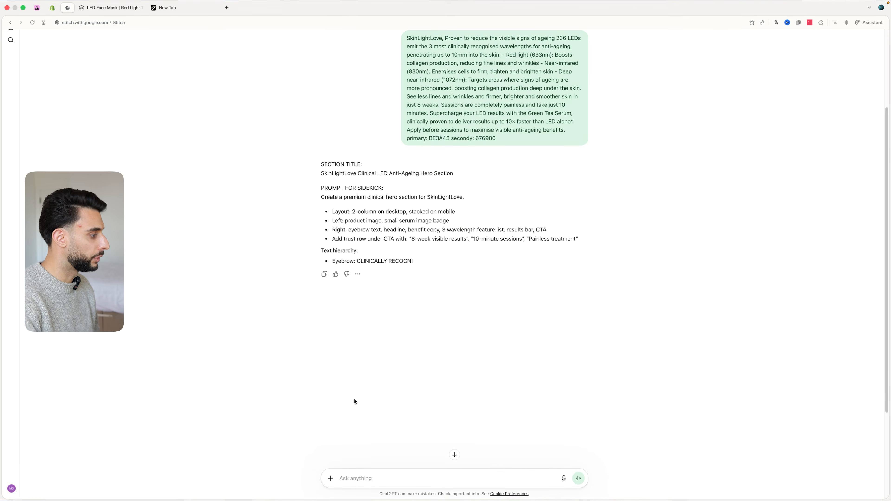
pyautogui.click(330, 478)
pyautogui.click(346, 452)
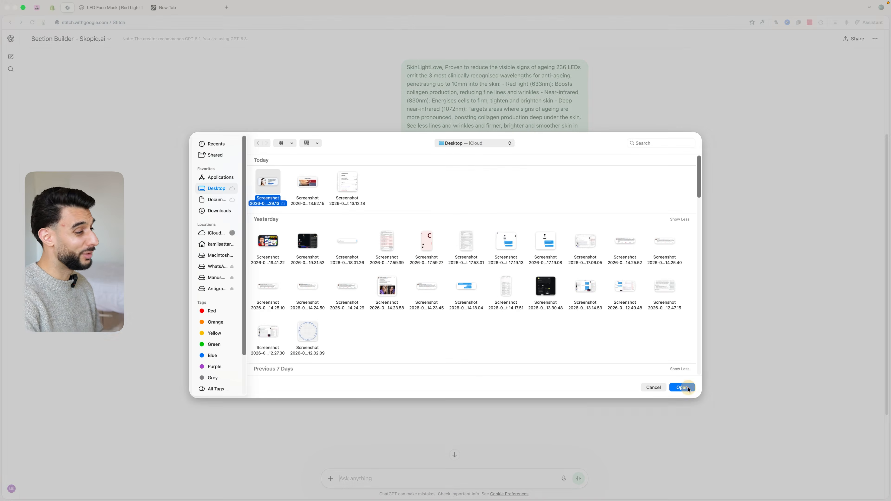
pyautogui.click(688, 386)
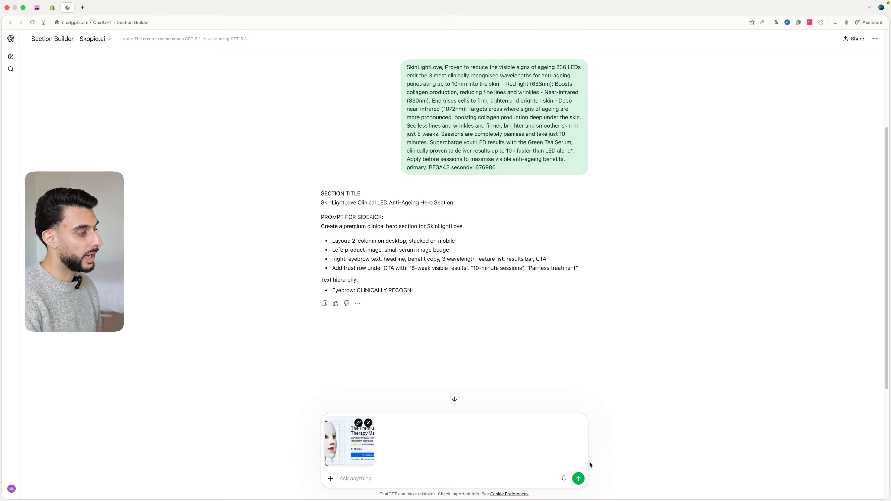
pyautogui.click(578, 478)
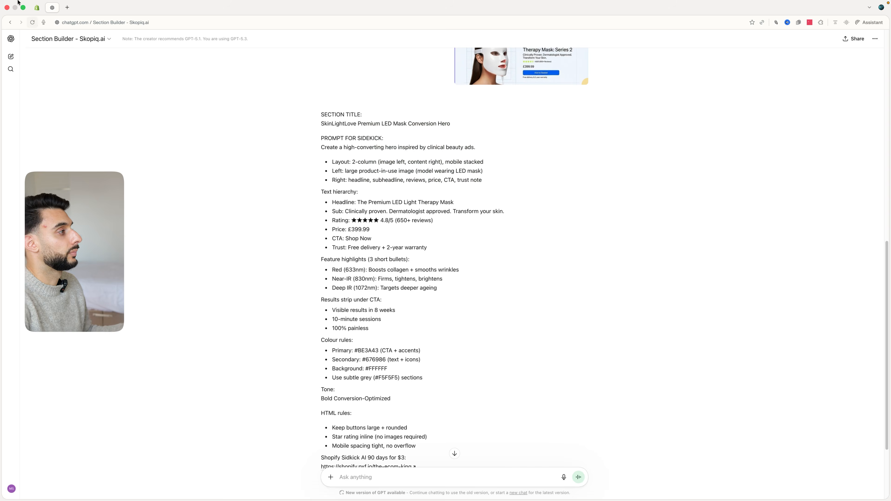
# Step: Select the generated hero prompt from "Create a high-converting hero" through the last HTML rule for copying
pyautogui.scroll(-1, 340, 184)
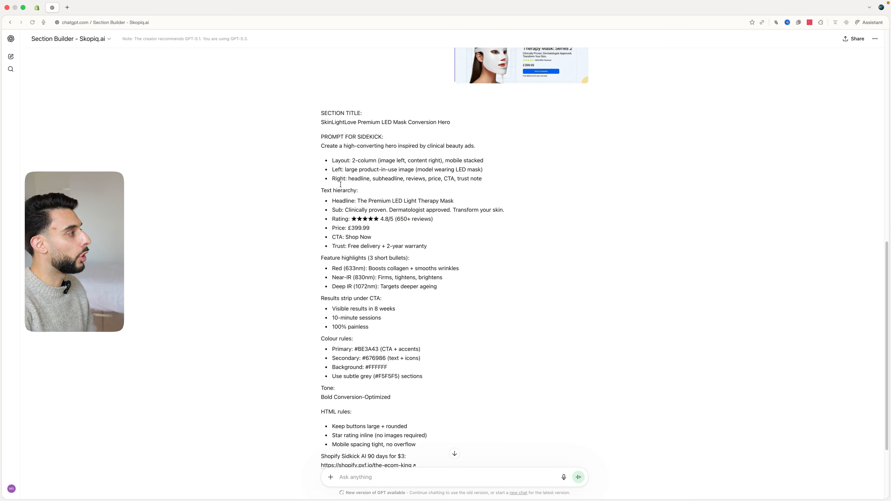
pyautogui.scroll(2, 340, 145)
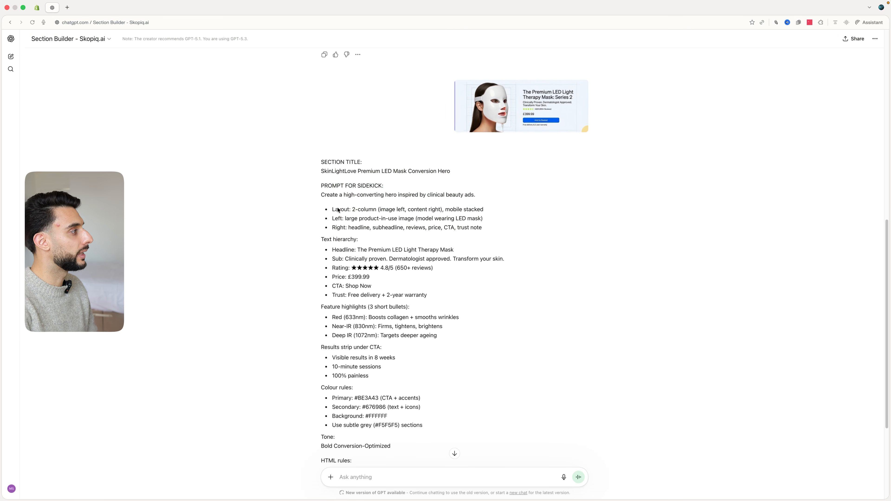
pyautogui.moveTo(332, 196); pyautogui.dragTo(490, 314)
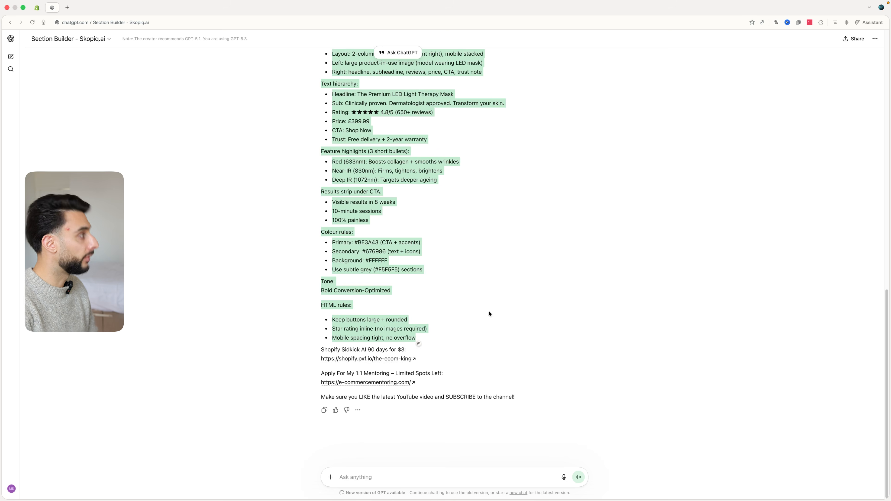
# Step: Switch to the Shopify theme editor, generate the new block on the default product template from the copied hero prompt and save
pyautogui.click(37, 8)
pyautogui.press('super+v')
pyautogui.click(877, 105)
pyautogui.click(867, 40)
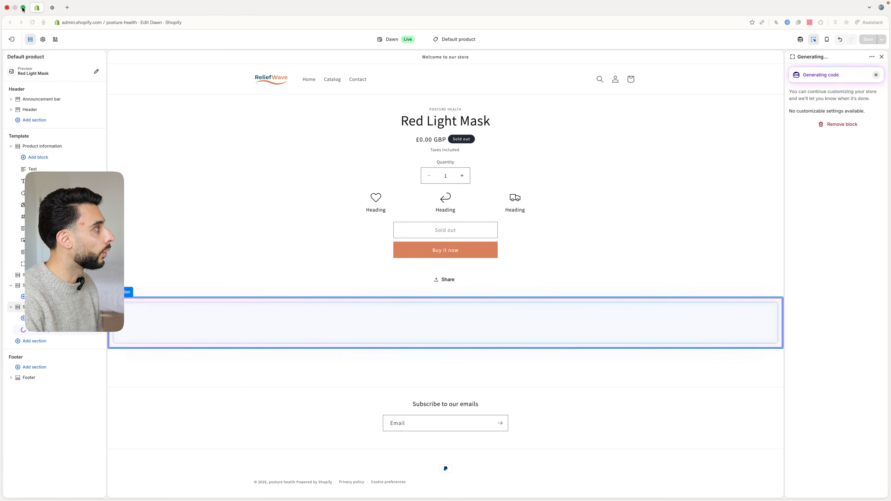
# Step: Switch to Stitch and capture a screenshot of the Product Benefits section of the blue-accented landing page variant
pyautogui.click(22, 7)
pyautogui.click(347, 470)
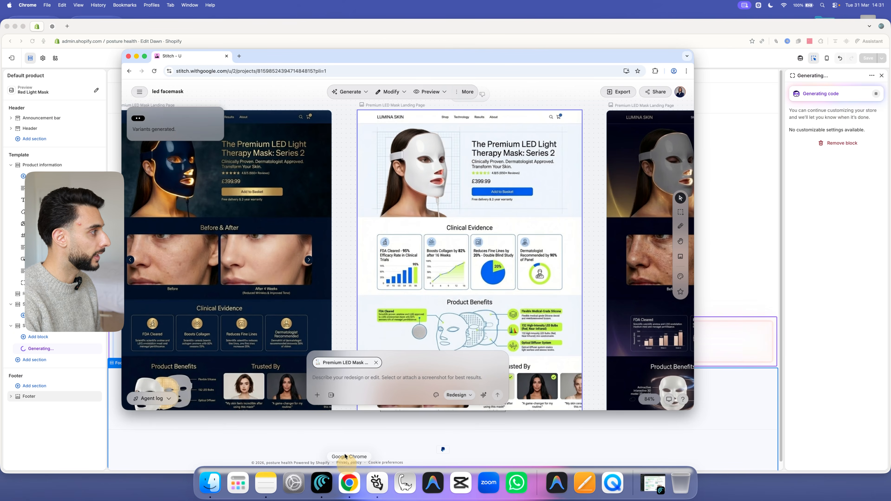
pyautogui.hscroll(-10, 285, 172)
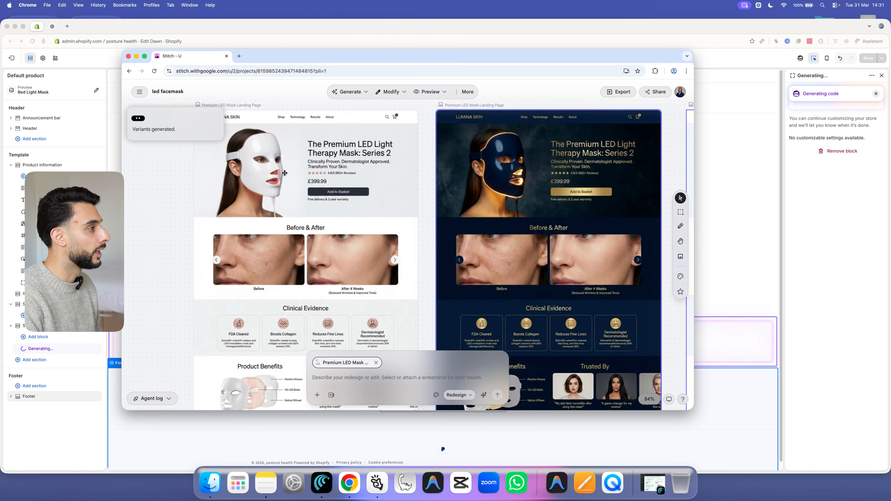
pyautogui.hscroll(10, 284, 173)
pyautogui.scroll(-5, 478, 193)
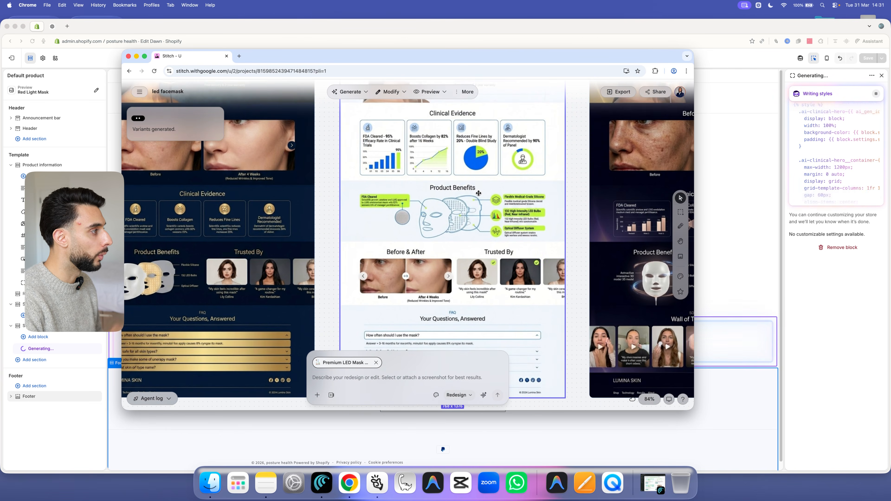
pyautogui.press('shift+super+4')
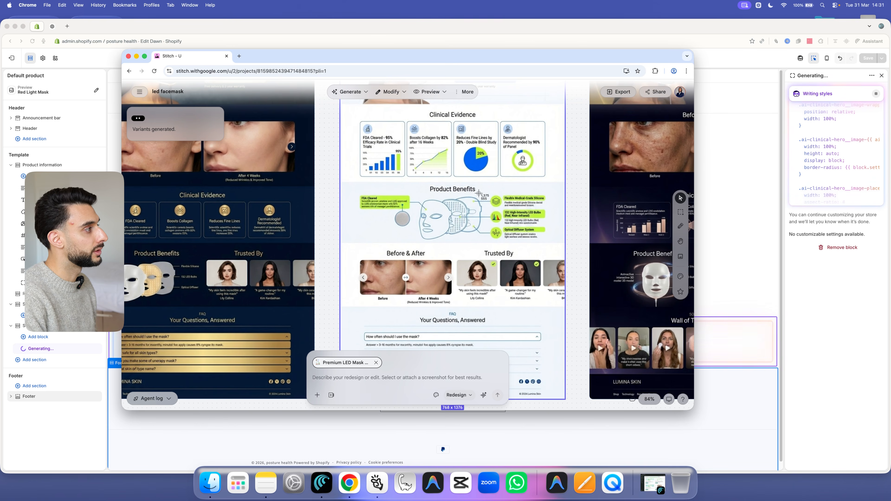
pyautogui.moveTo(337, 181); pyautogui.dragTo(560, 243)
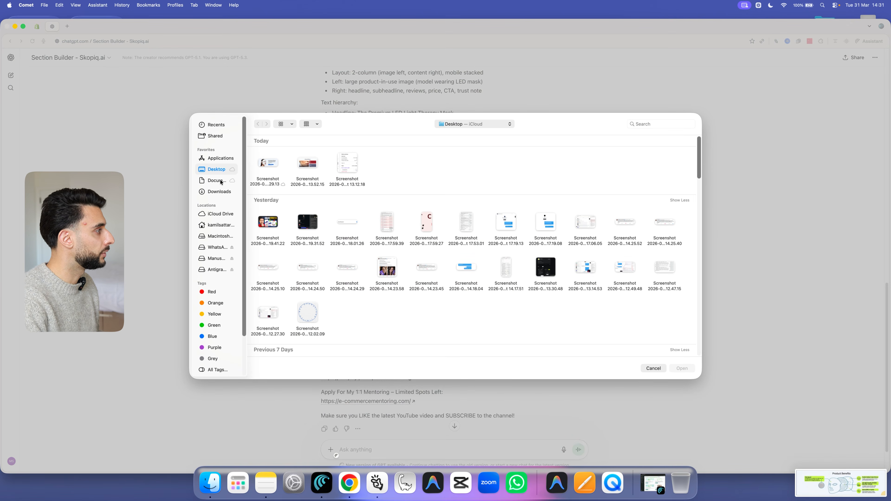
# Step: Attach the Product Benefits screenshot to the Section Builder GPT chat and send it
pyautogui.click(268, 163)
pyautogui.click(682, 368)
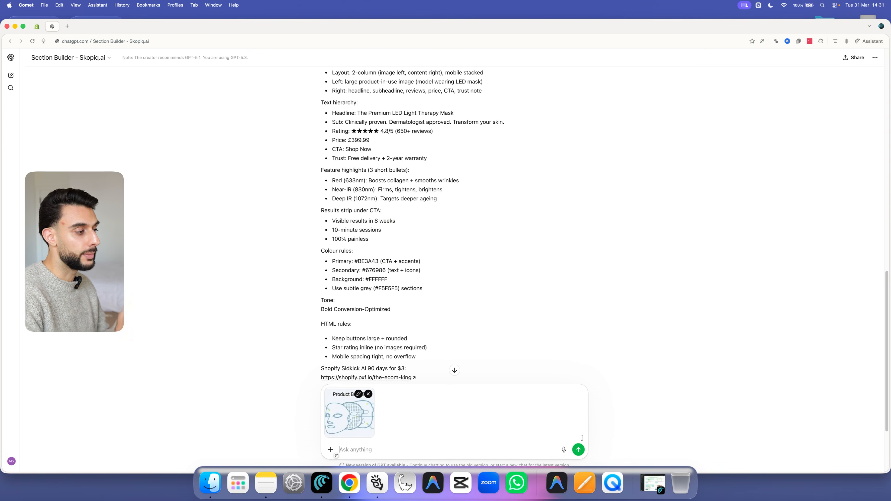
pyautogui.click(578, 450)
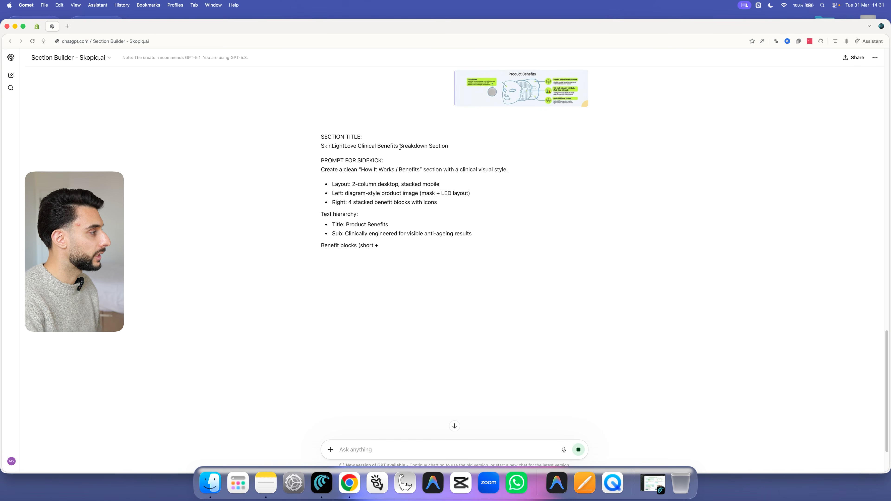
# Step: Select the generated clinical benefits section prompt and switch to the Shopify theme editor
pyautogui.moveTo(317, 127); pyautogui.dragTo(442, 331)
pyautogui.click(37, 26)
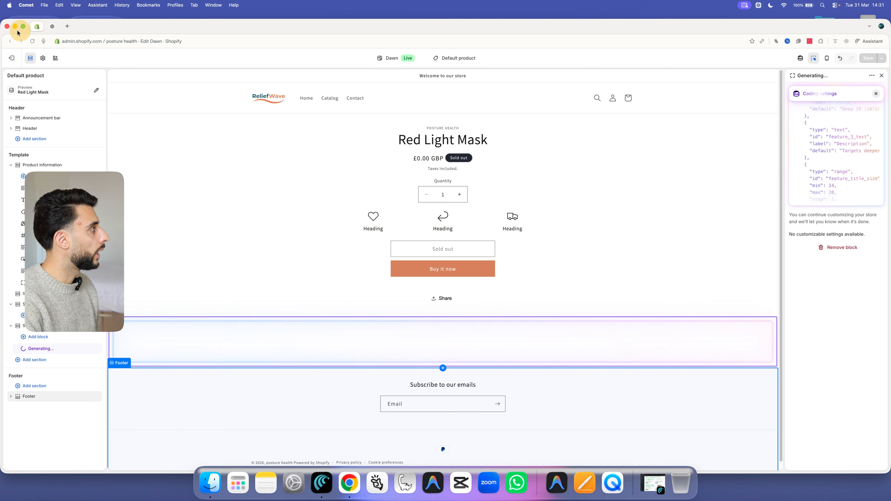
# Step: Return to Stitch and compare the sections of the landing page variants across the canvas
pyautogui.click(23, 26)
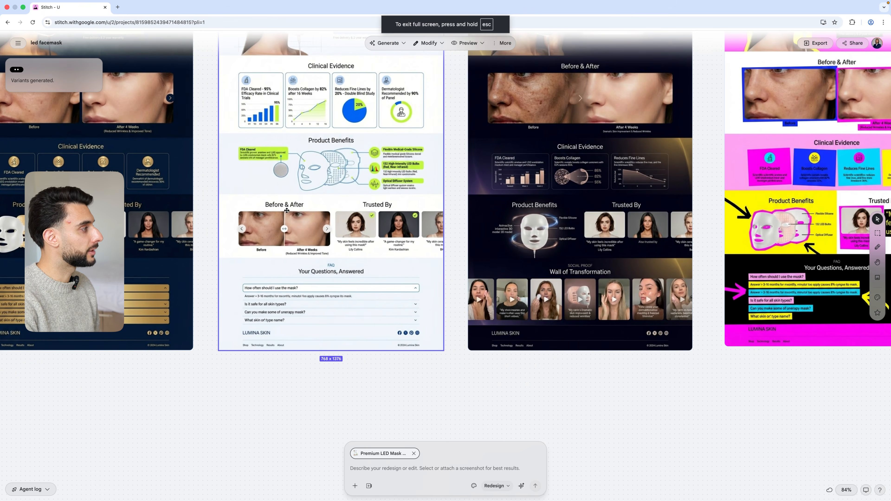
pyautogui.scroll(-1, 353, 252)
pyautogui.scroll(4, 342, 224)
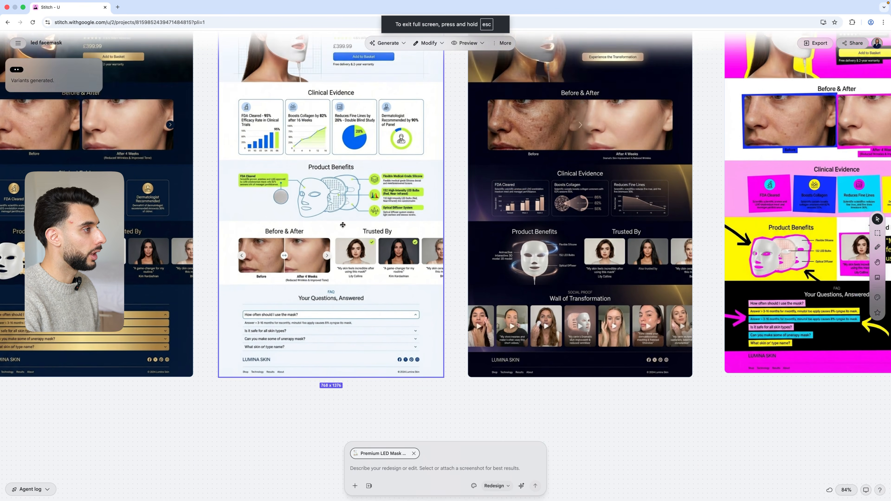
pyautogui.hscroll(-10, 342, 225)
pyautogui.hscroll(15, 342, 225)
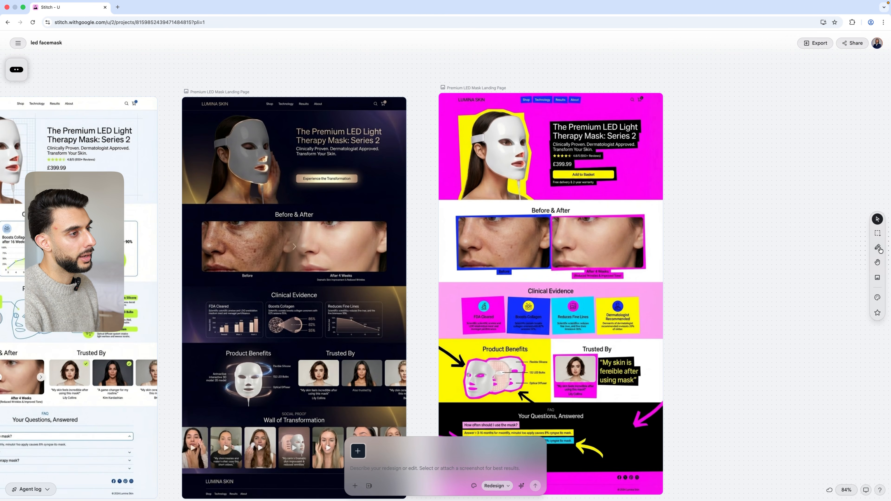
# Step: Look at the annotation and image tools and open the project's list of design systems
pyautogui.click(878, 247)
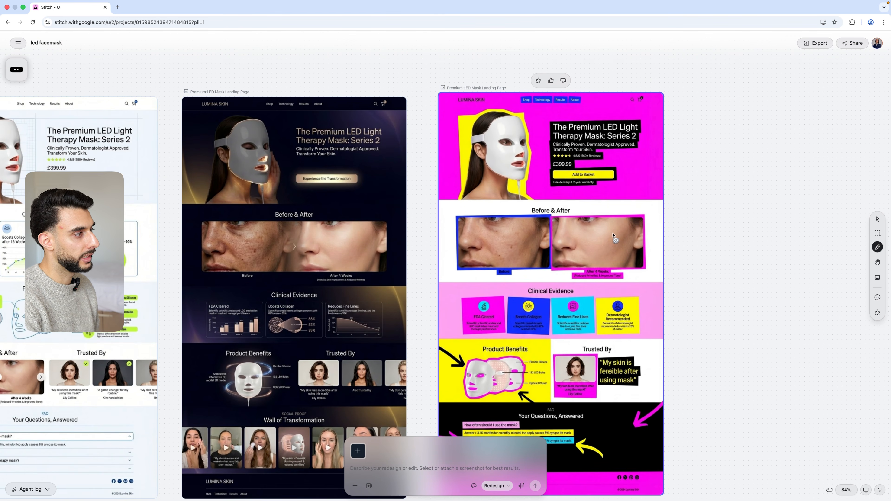
pyautogui.click(877, 279)
pyautogui.click(558, 332)
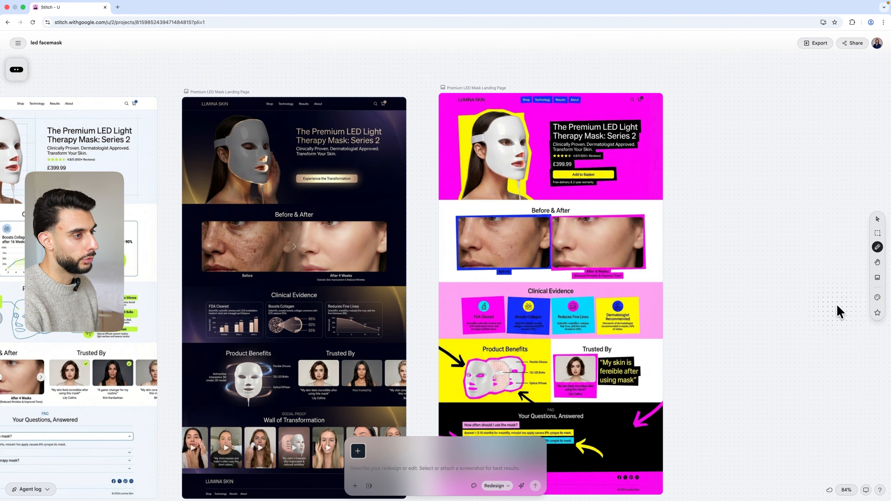
pyautogui.click(877, 297)
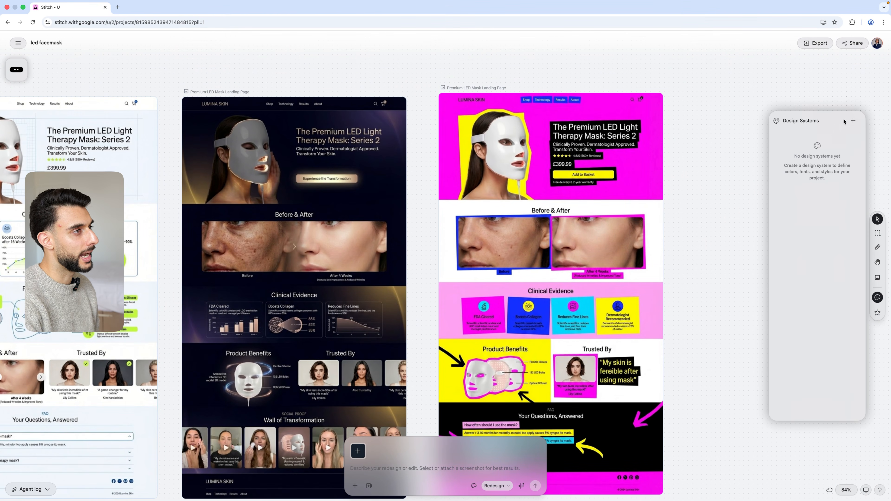
# Step: Check the project's export options and sharing settings, close both, and return to the blue-accented variant
pyautogui.click(814, 43)
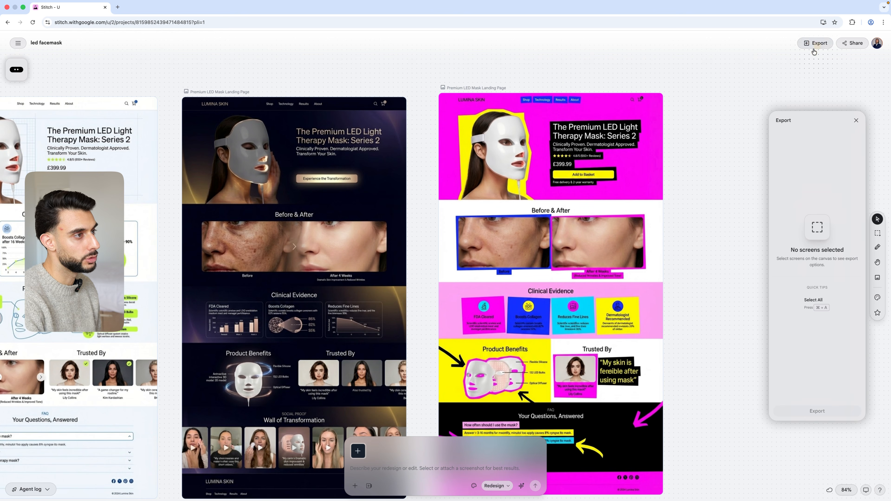
pyautogui.click(855, 121)
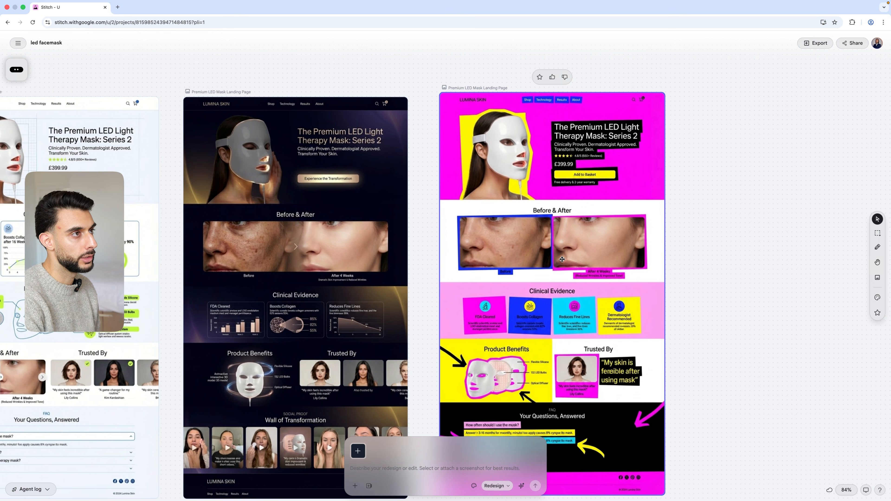
pyautogui.click(841, 46)
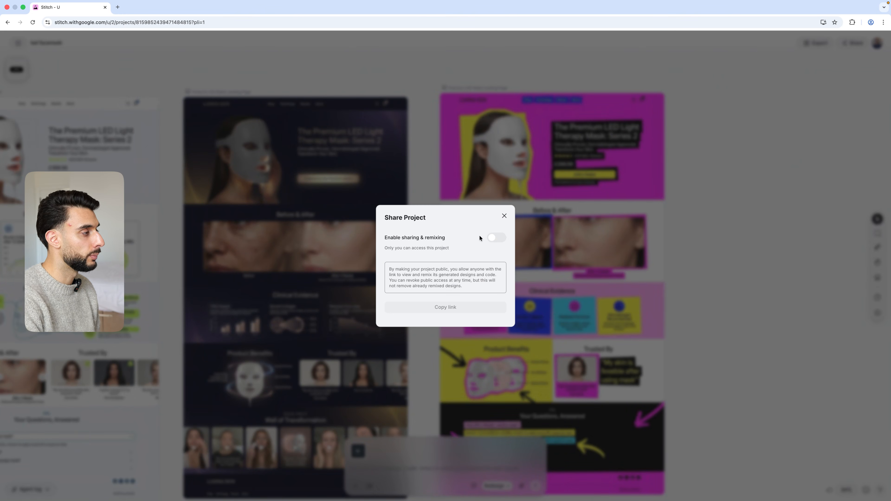
pyautogui.click(504, 215)
pyautogui.hscroll(-10, 461, 243)
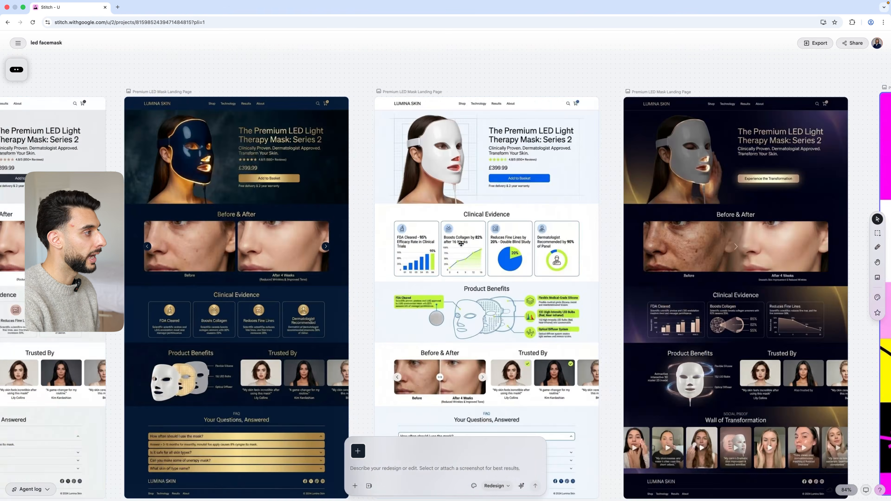
# Step: Switch to the Shopify theme editor and review the Clinical beauty hero block's preview and settings through its colors and layout options
pyautogui.scroll(-3, 461, 244)
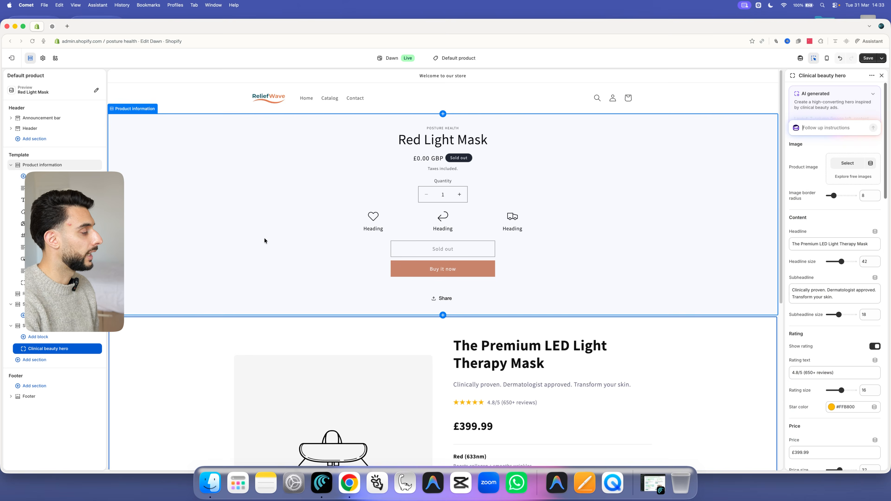
pyautogui.scroll(-6, 264, 238)
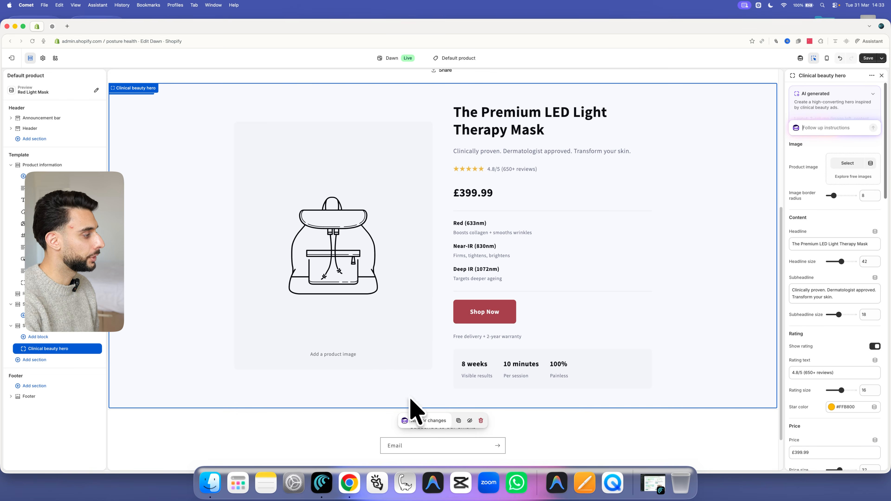
pyautogui.scroll(-4, 846, 253)
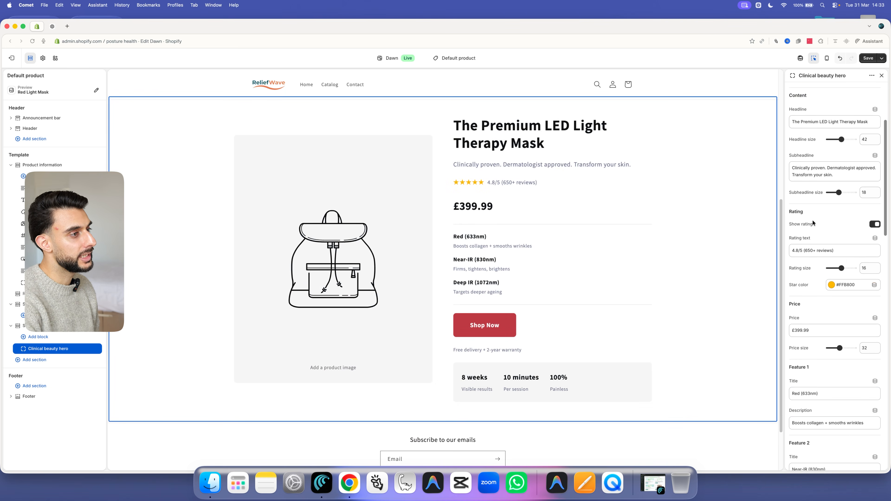
pyautogui.scroll(-15, 831, 274)
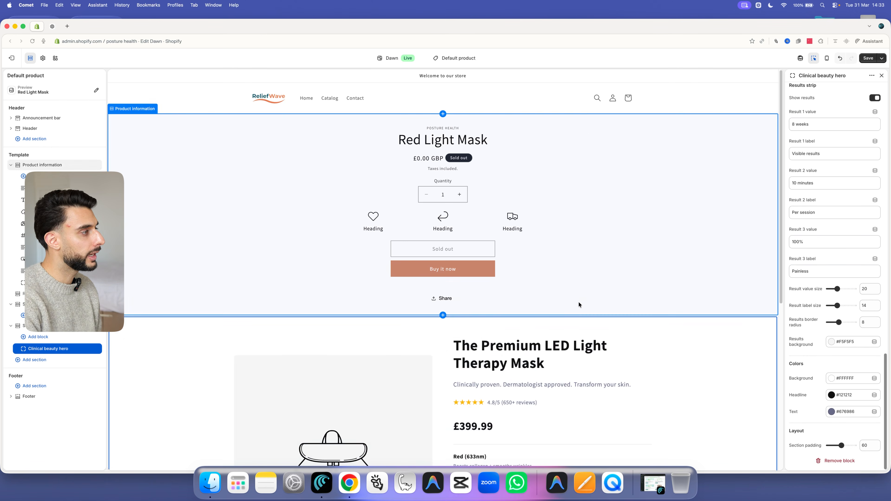
# Step: Hide the Product information section and check the Clinical beauty hero in the mobile preview before returning to desktop view
pyautogui.click(639, 243)
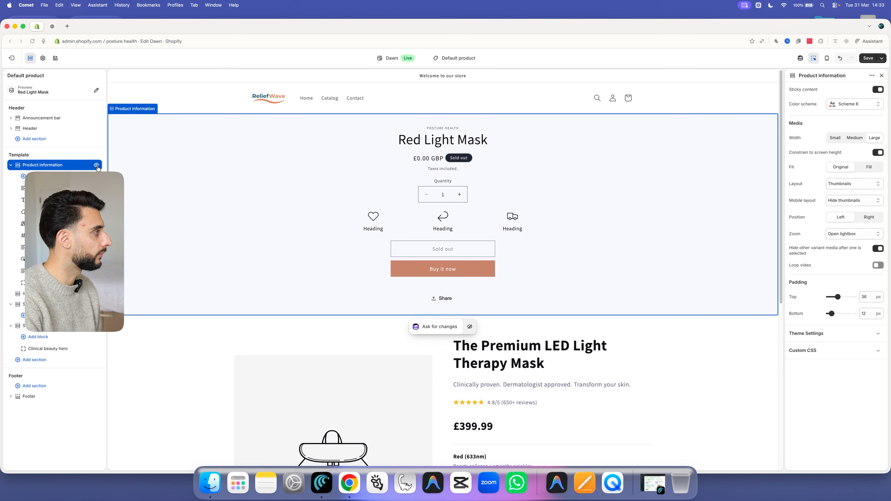
pyautogui.click(96, 165)
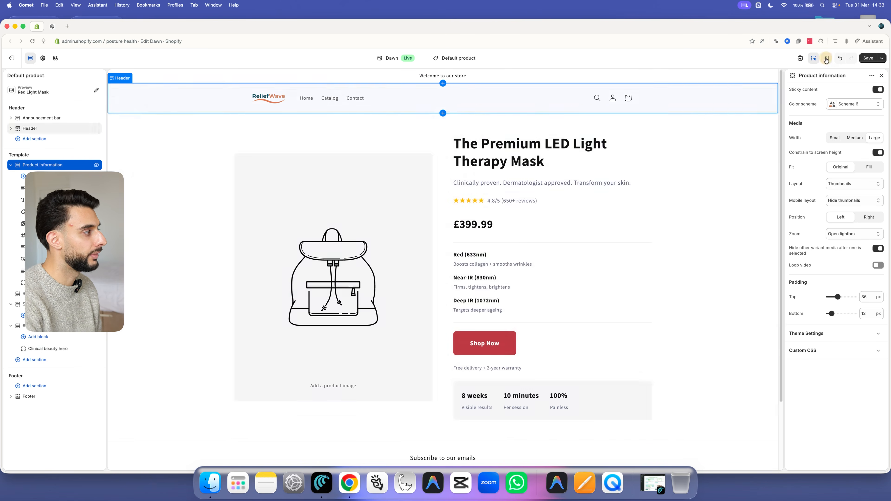
pyautogui.click(826, 59)
pyautogui.scroll(-5, 455, 280)
pyautogui.scroll(5, 470, 289)
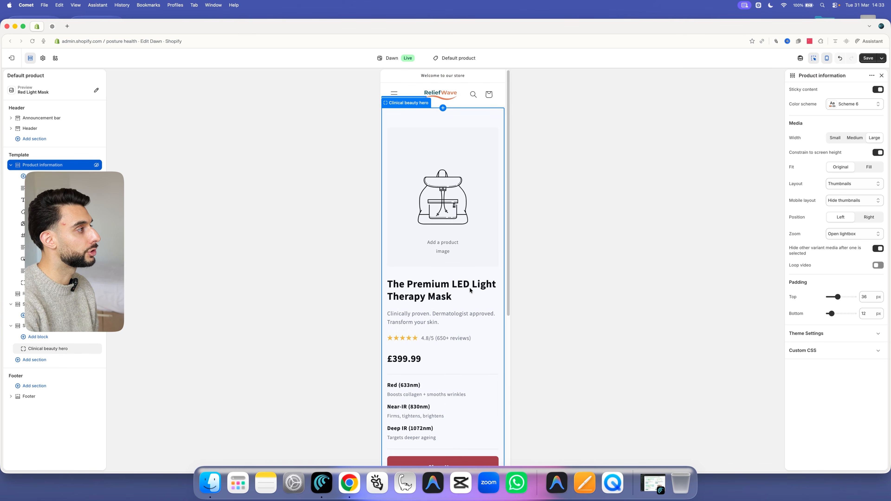
pyautogui.click(827, 59)
# Step: Add the AI-generated ReliefWave hero section to the template below the section containing the Clinical beauty hero
pyautogui.click(35, 360)
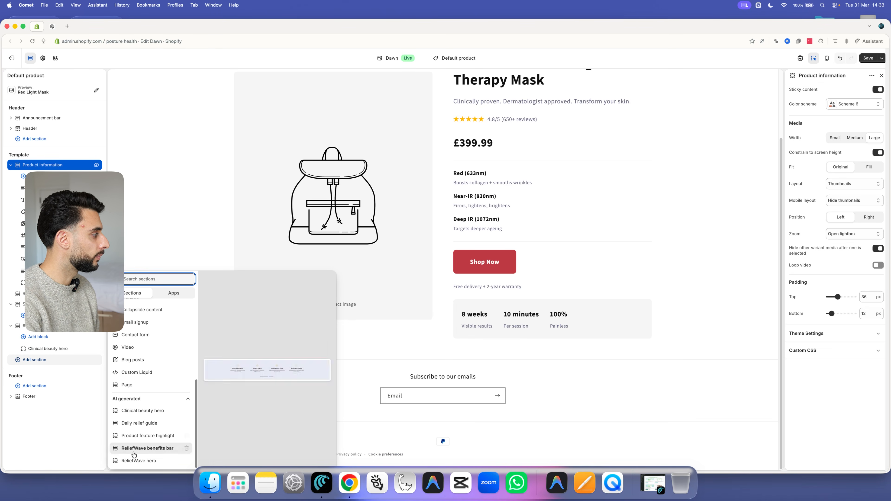
pyautogui.click(134, 461)
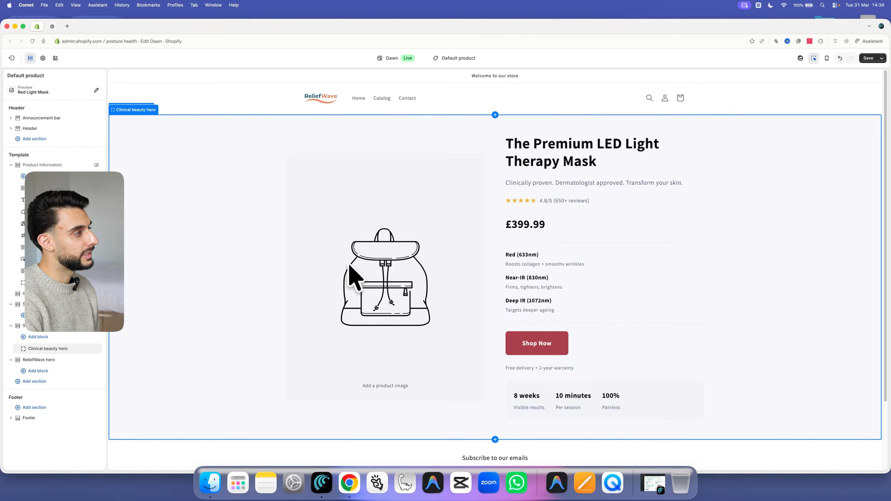
pyautogui.click(350, 277)
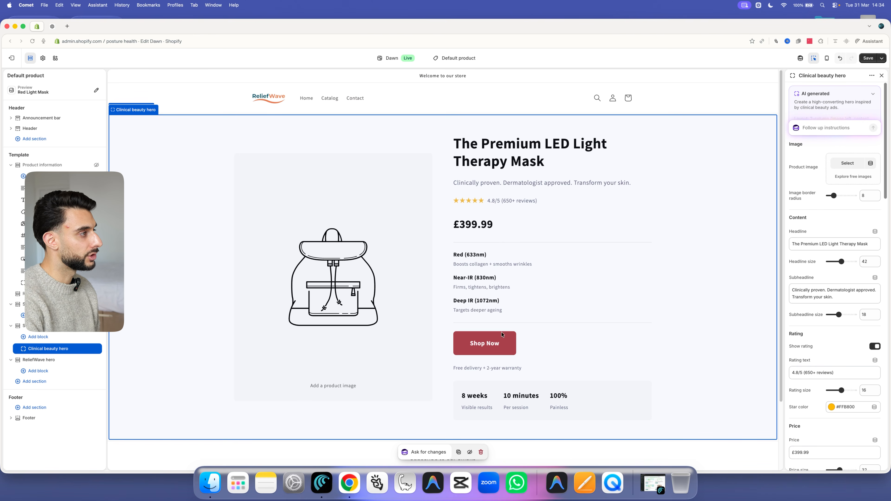
pyautogui.click(882, 76)
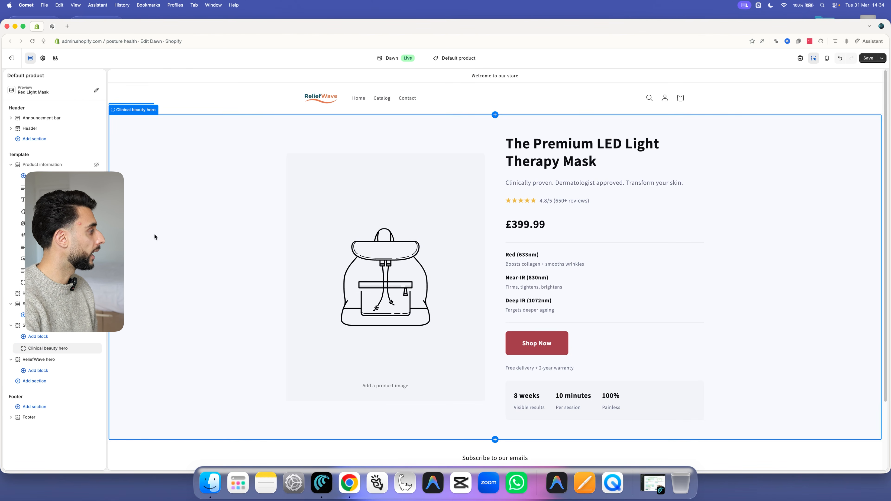
# Step: Add a new section below the ReliefWave hero by generating it from the copied clinical benefits section prompt
pyautogui.click(43, 383)
pyautogui.click(154, 304)
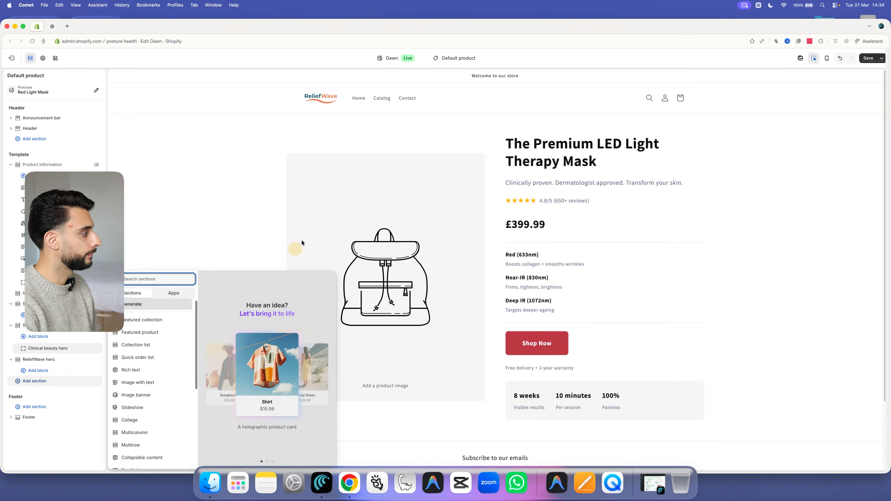
pyautogui.press('super+v')
pyautogui.click(876, 122)
# Step: Examine the stacked product page sections in the desktop and mobile previews while the new block generates
pyautogui.scroll(5, 428, 243)
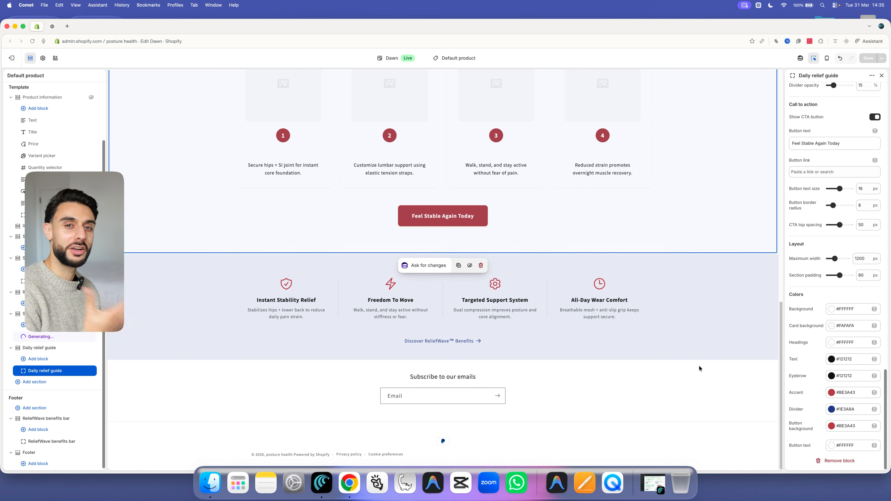
pyautogui.scroll(3, 699, 305)
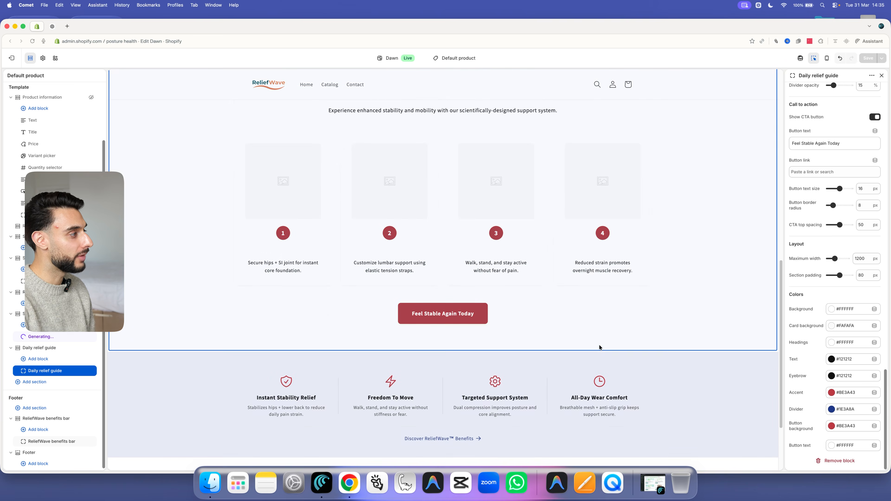
pyautogui.scroll(12, 603, 344)
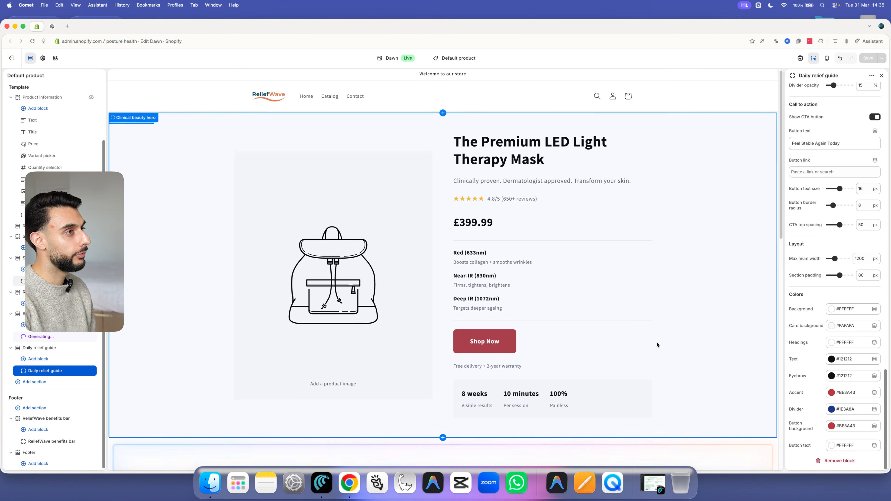
pyautogui.click(826, 58)
pyautogui.scroll(-13, 477, 277)
pyautogui.scroll(-15, 475, 279)
pyautogui.scroll(-5, 476, 278)
pyautogui.scroll(16, 483, 270)
pyautogui.scroll(20, 485, 269)
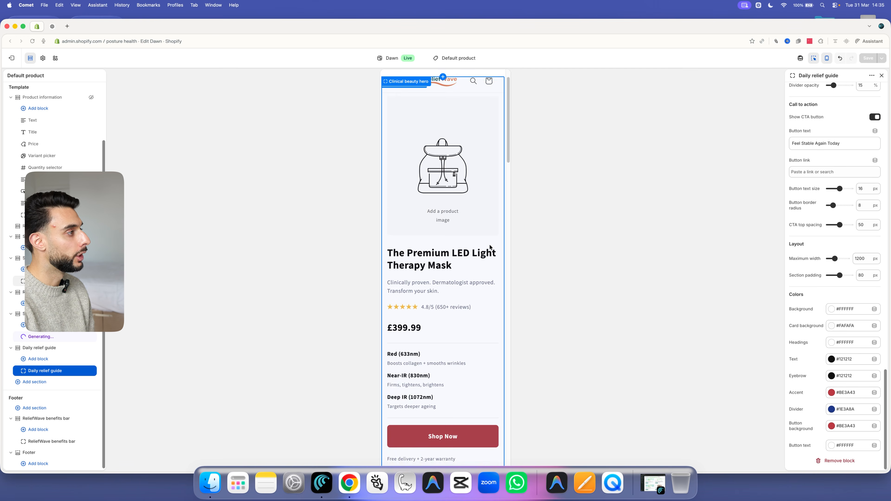
pyautogui.click(826, 59)
pyautogui.scroll(-20, 541, 339)
pyautogui.scroll(-6, 557, 334)
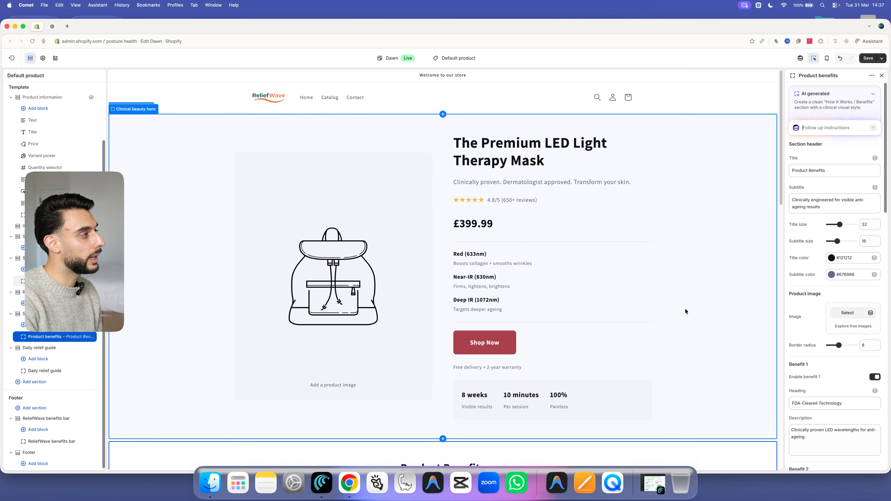
# Step: Look through the desktop page from the Clinical beauty hero past Product benefits and the Daily relief guide to the ReliefWave benefits bar
pyautogui.scroll(-6, 520, 250)
pyautogui.scroll(-10, 518, 231)
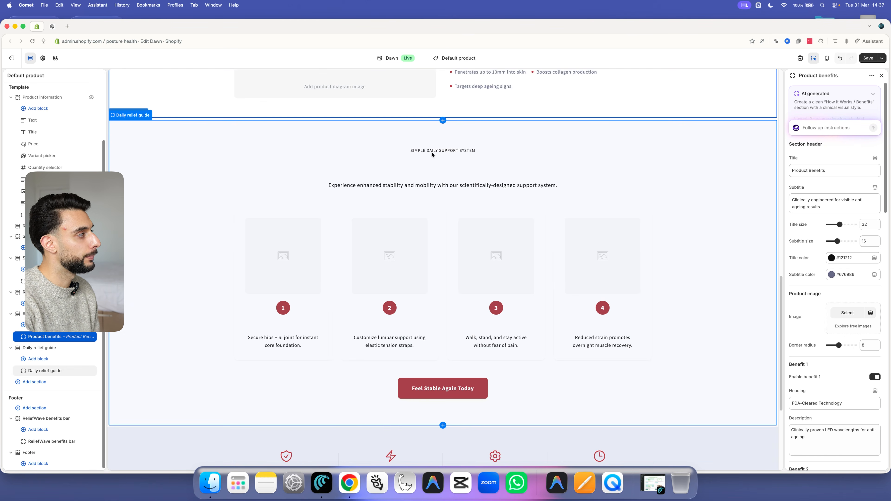
pyautogui.scroll(-5, 501, 240)
pyautogui.scroll(14, 501, 309)
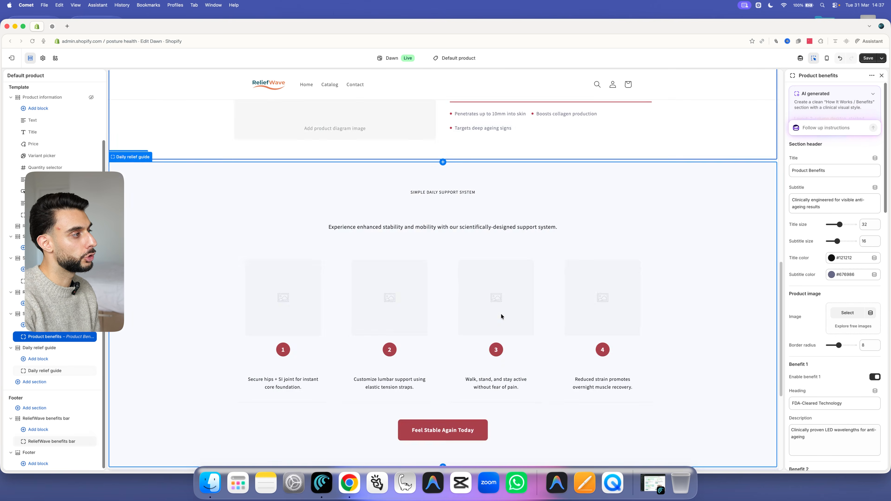
pyautogui.scroll(6, 501, 317)
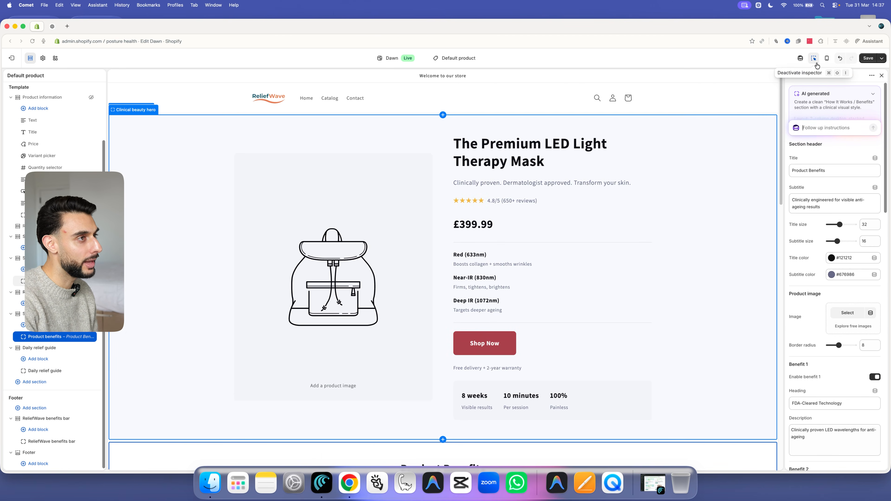
pyautogui.scroll(-9, 551, 232)
pyautogui.scroll(-5, 556, 233)
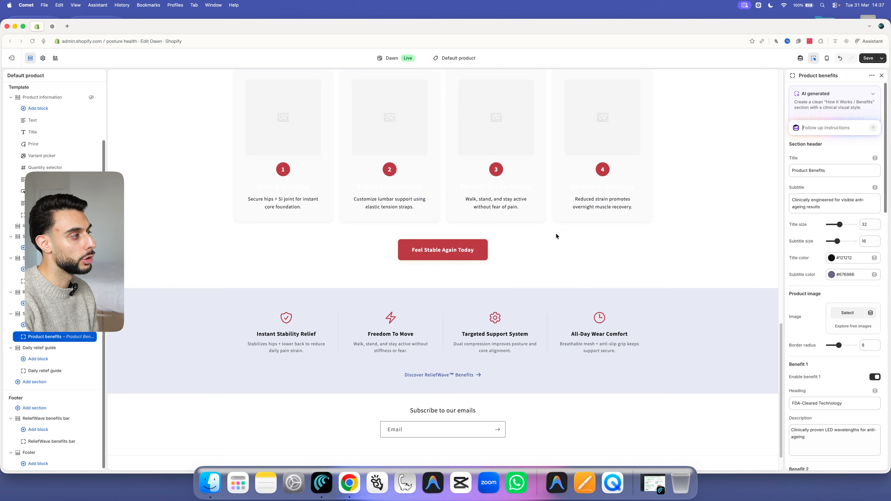
pyautogui.scroll(12, 556, 233)
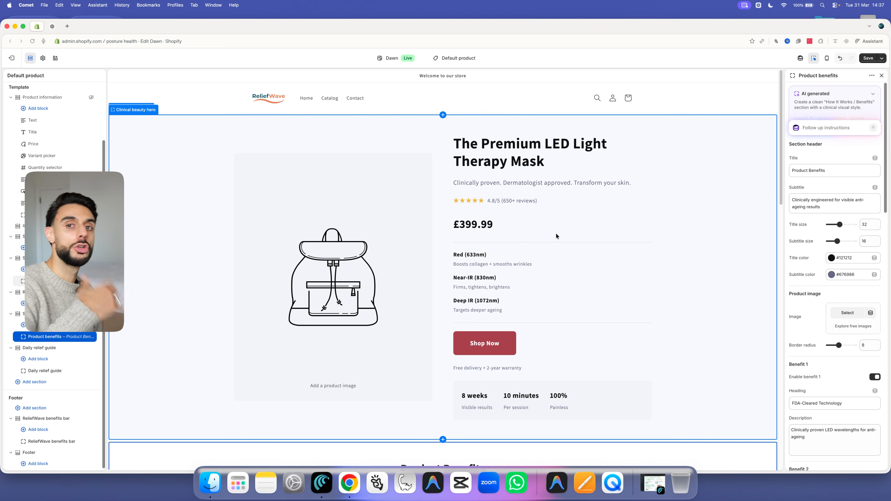